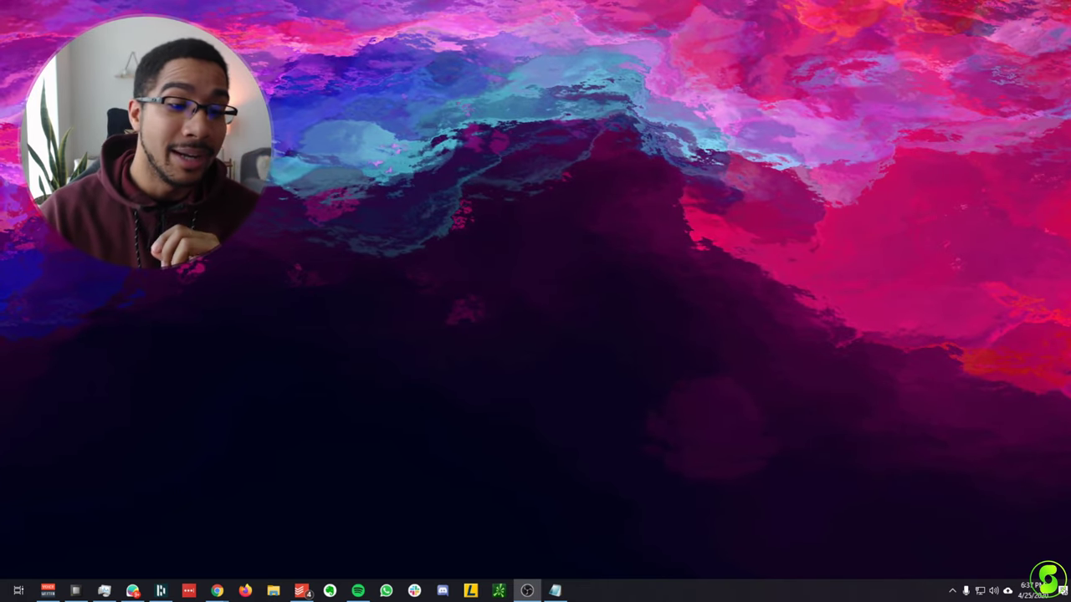
# - Compare the Ditto, CopyQ and Clipjump pages on SourceForge, including their last update dates, and view Ditto's own website
pyautogui.moveTo(217, 589)
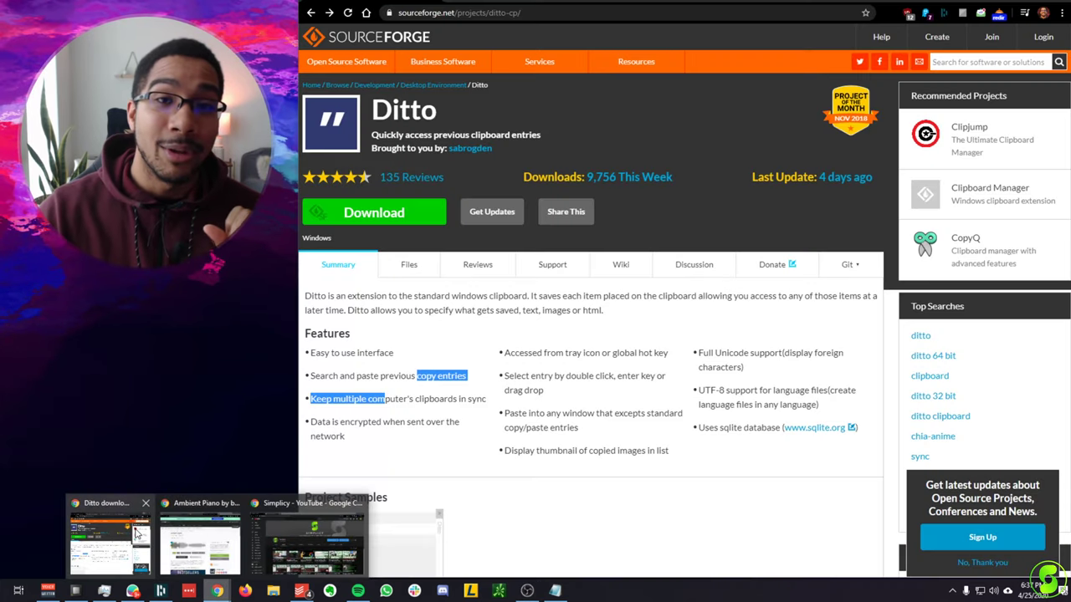
pyautogui.click(137, 533)
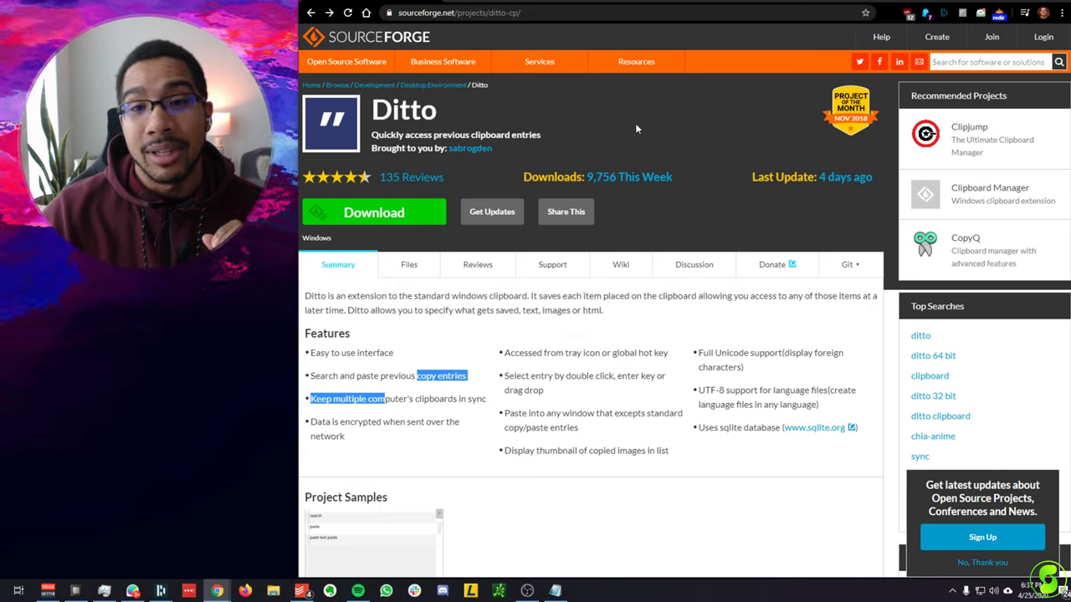
pyautogui.moveTo(874, 179); pyautogui.dragTo(753, 177)
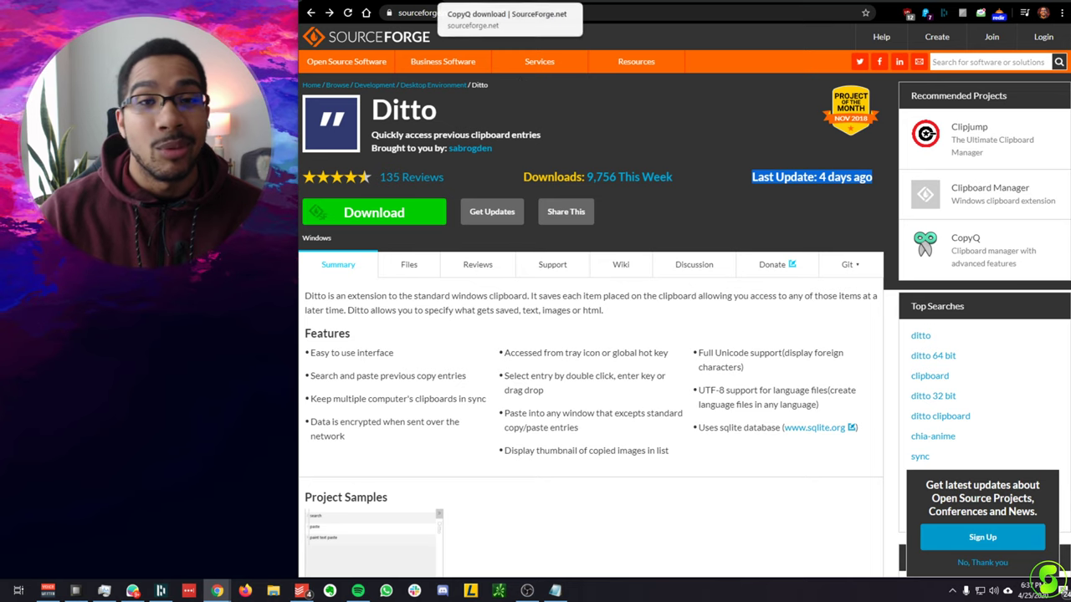
pyautogui.click(468, 5)
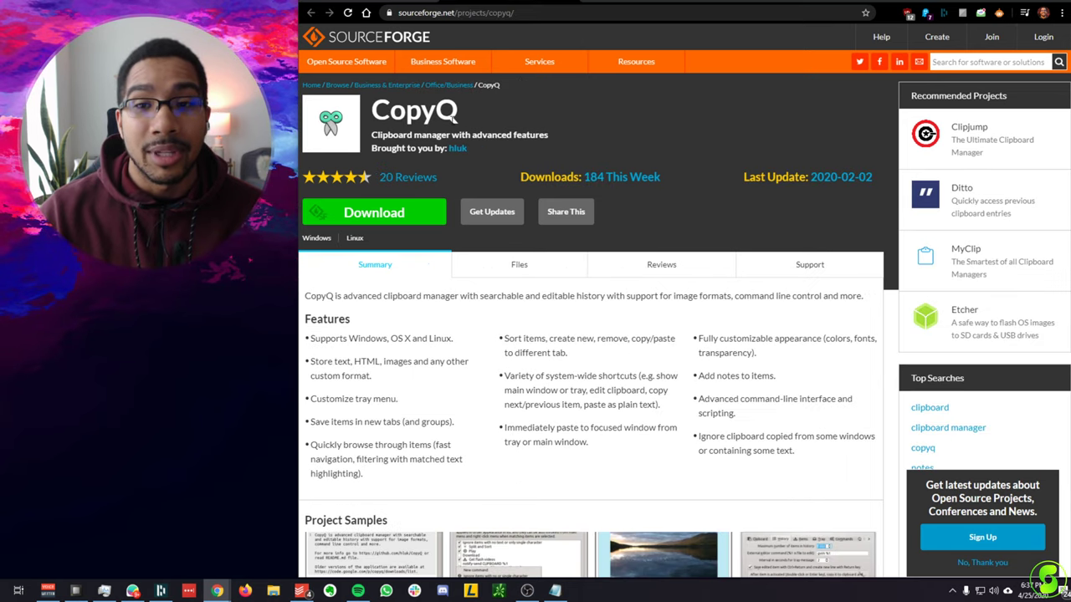
pyautogui.click(640, 3)
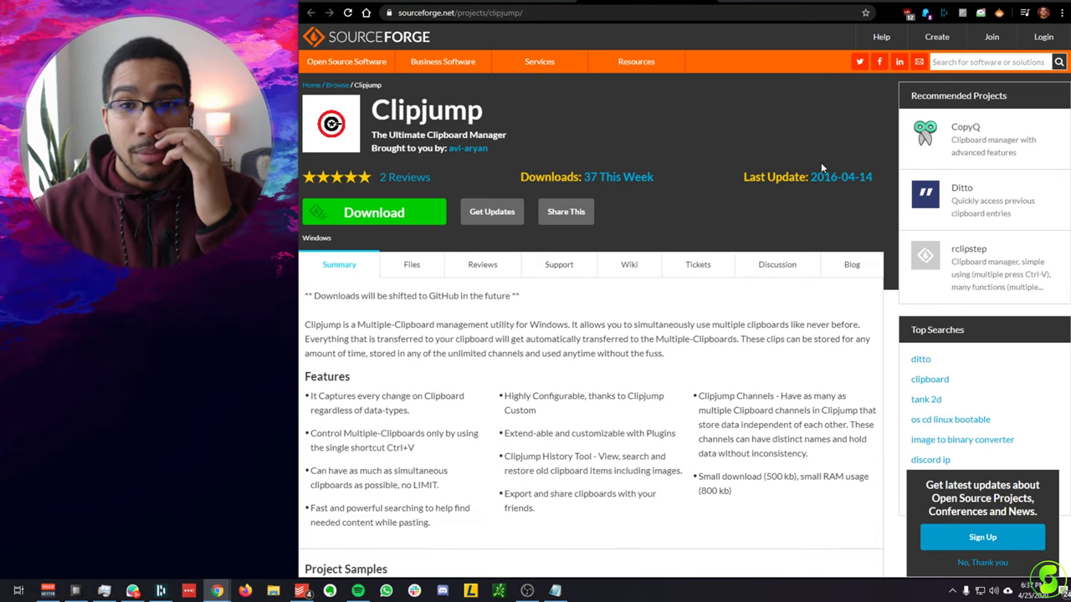
pyautogui.moveTo(875, 178); pyautogui.dragTo(761, 178)
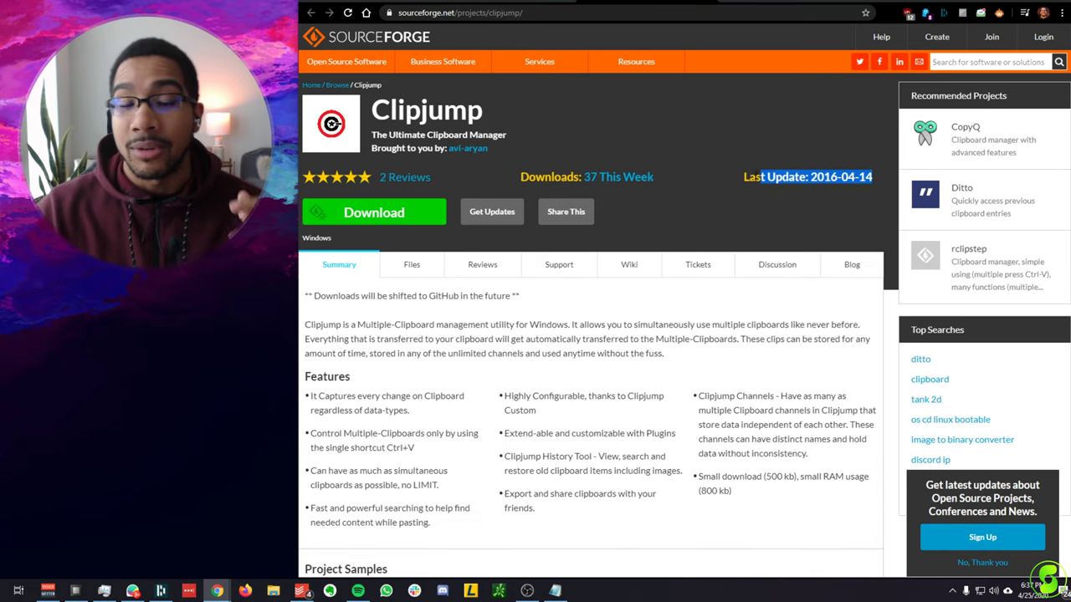
pyautogui.click(535, 4)
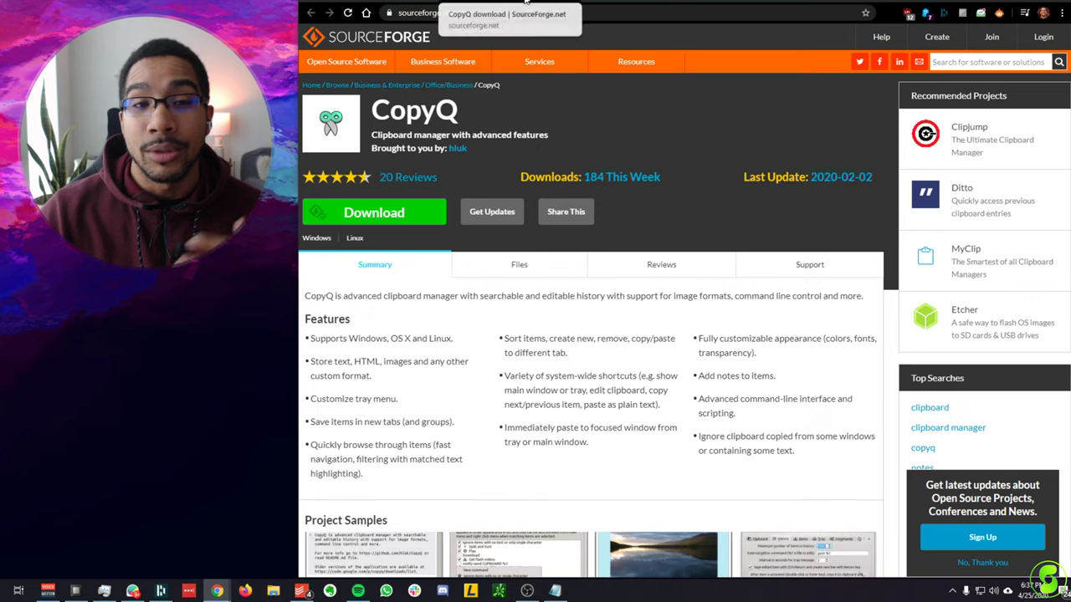
pyautogui.click(764, 2)
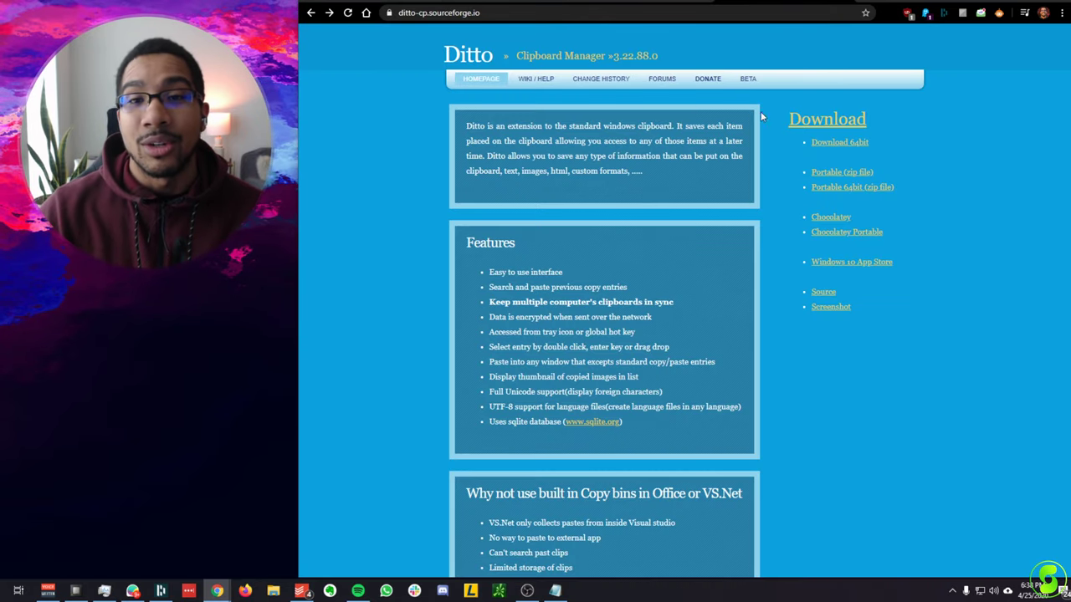
pyautogui.click(387, 3)
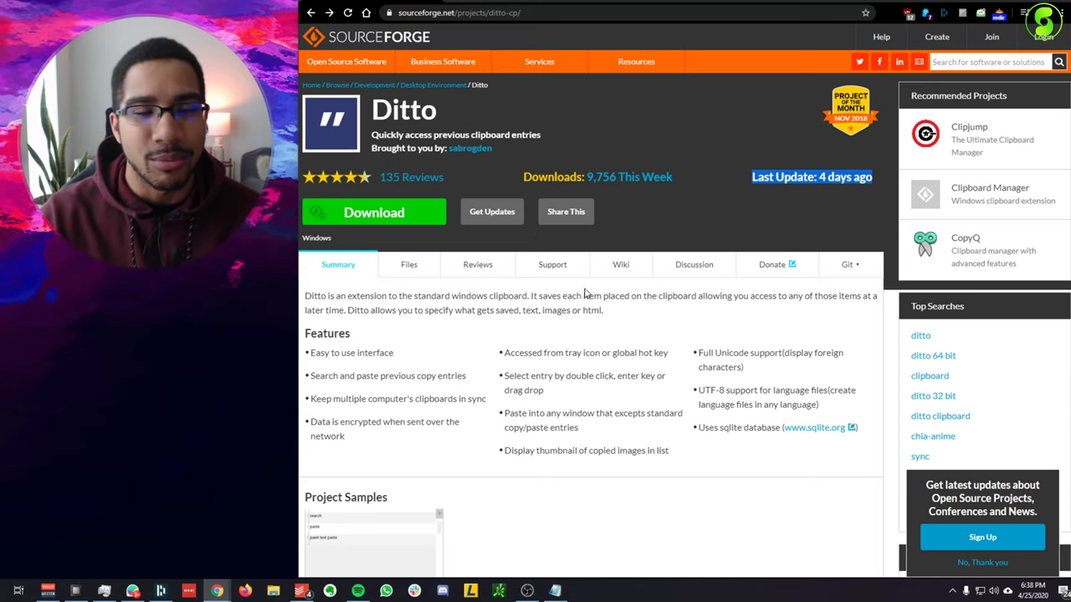
# - Switch to the untitled Notepad document and append "Turkey" to the "BaconBacon" line
pyautogui.click(554, 591)
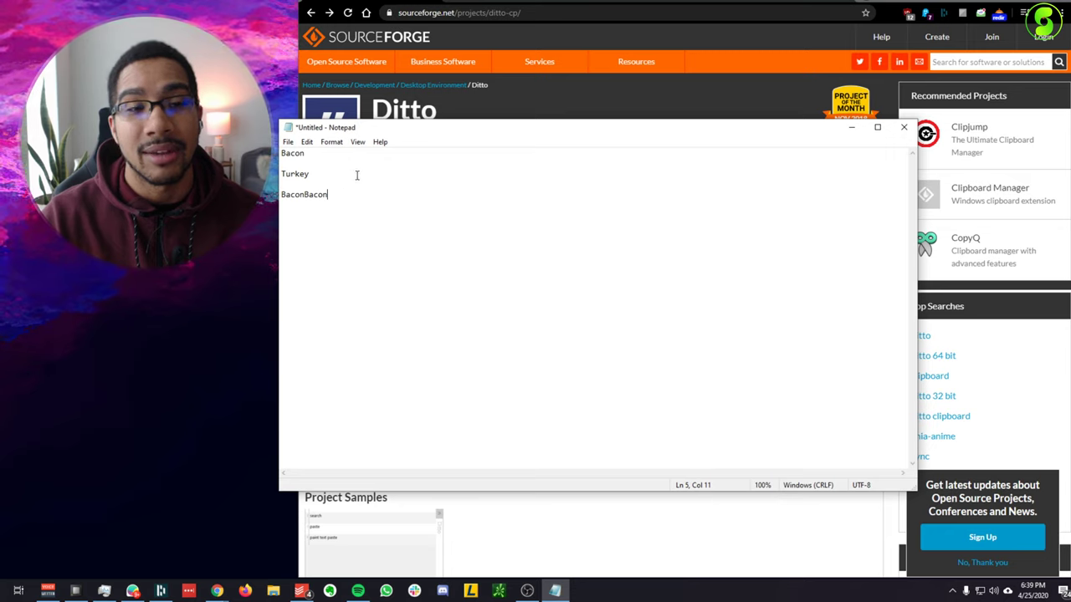
pyautogui.click(358, 239)
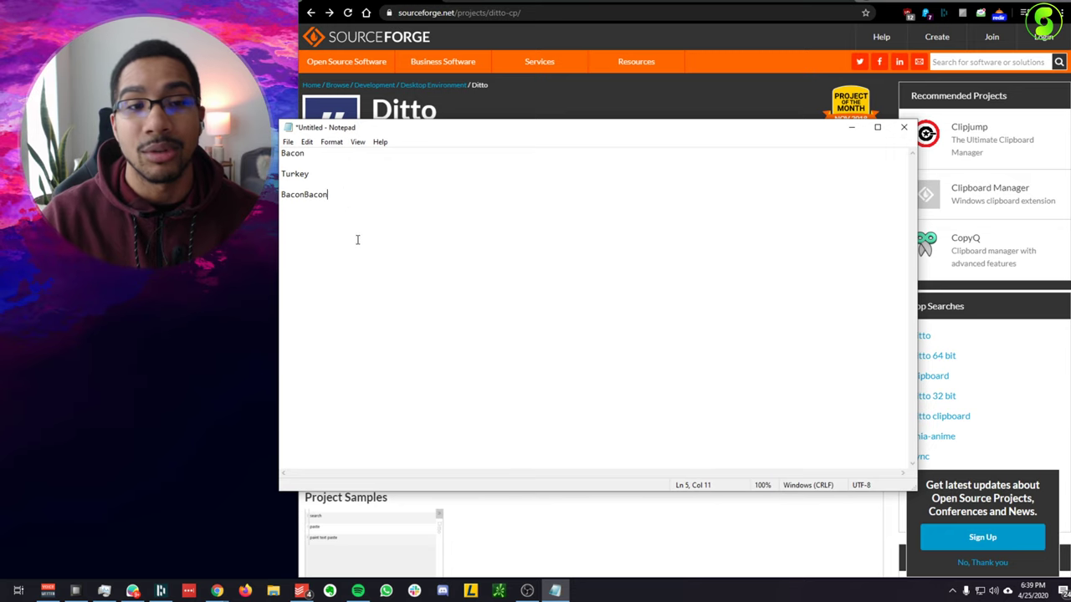
pyautogui.write('Turkey')
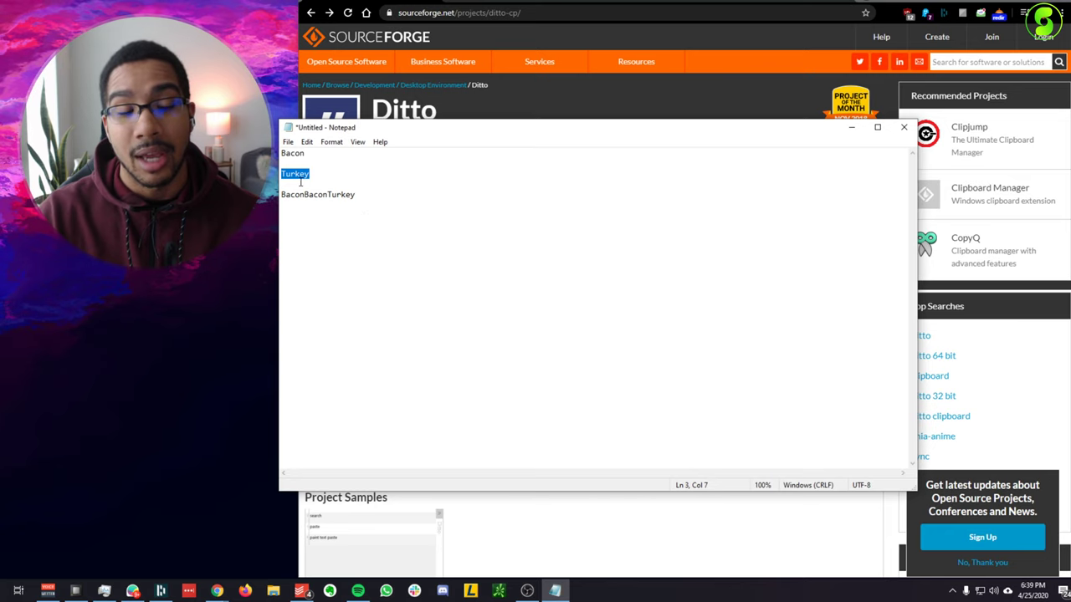
# - View the list of saved clips in Ditto from the system tray and close it again
pyautogui.click(949, 590)
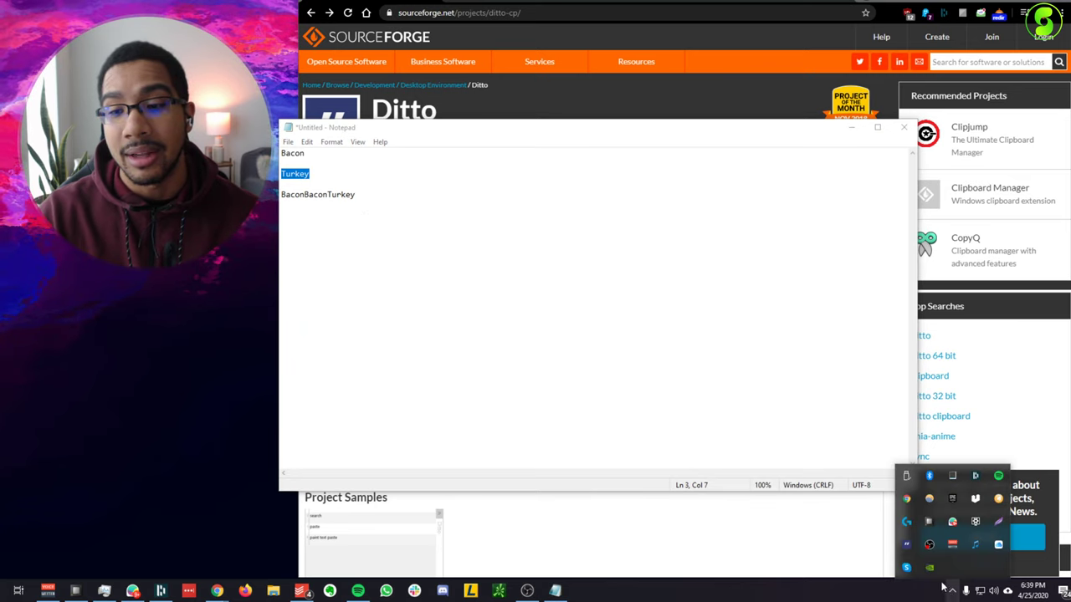
pyautogui.click(908, 547)
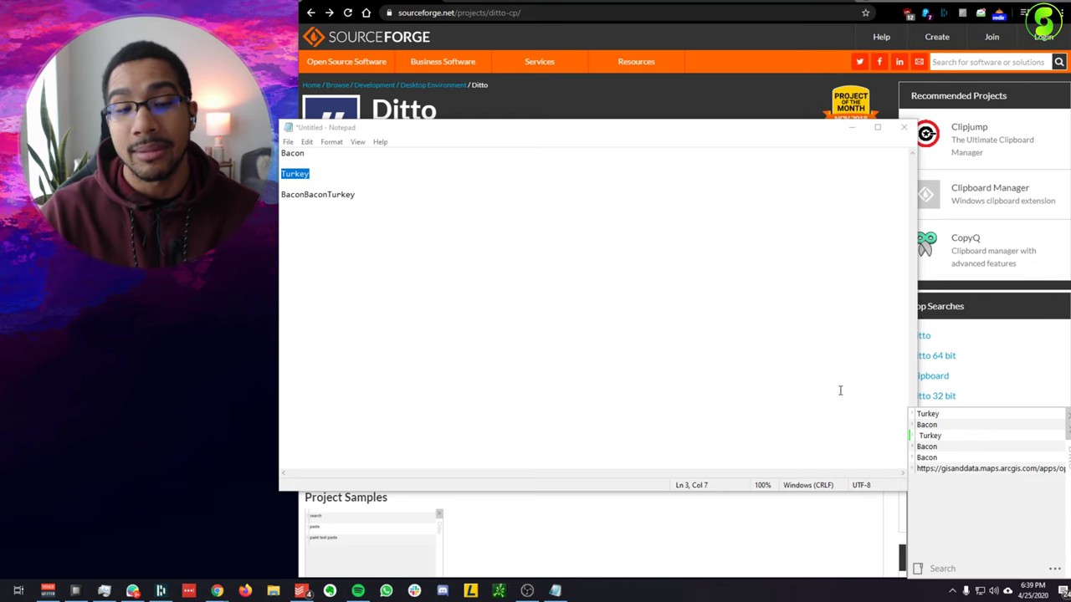
pyautogui.press('Escape')
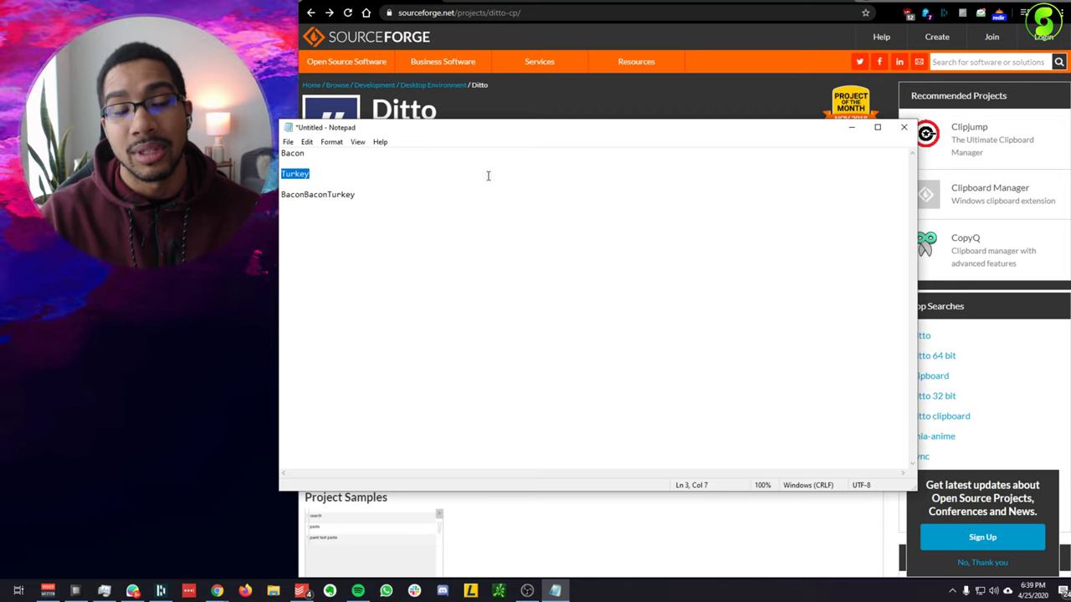
# - Add "Turkey" on a new line of the Notepad document and paste a copy of "Bacon" on a separate line below
pyautogui.click(353, 210)
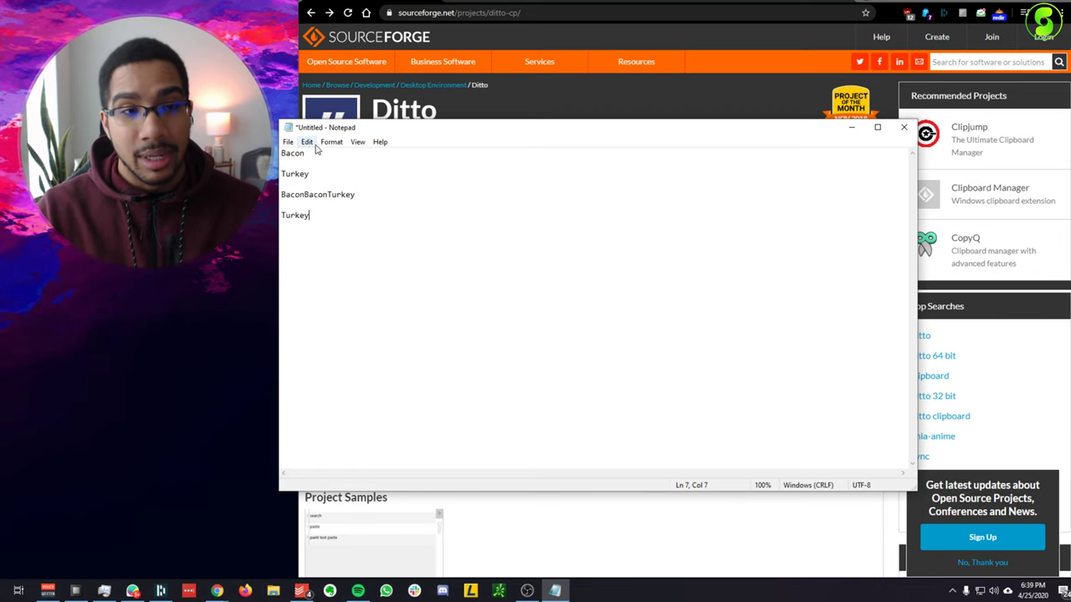
pyautogui.doubleClick(292, 155)
pyautogui.hotkey('ctrl', 'c')
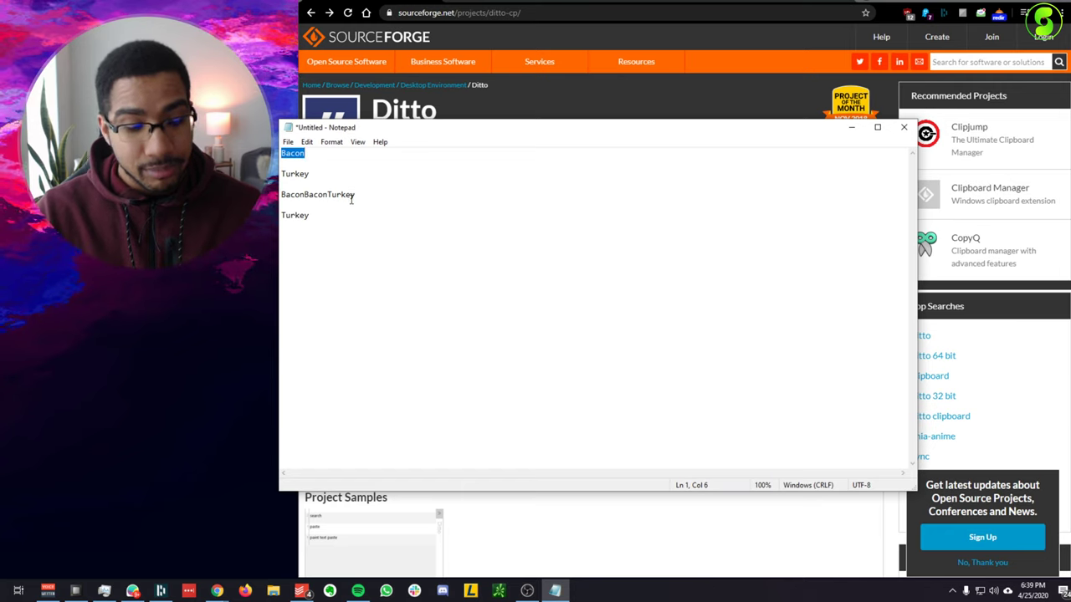
pyautogui.click(343, 233)
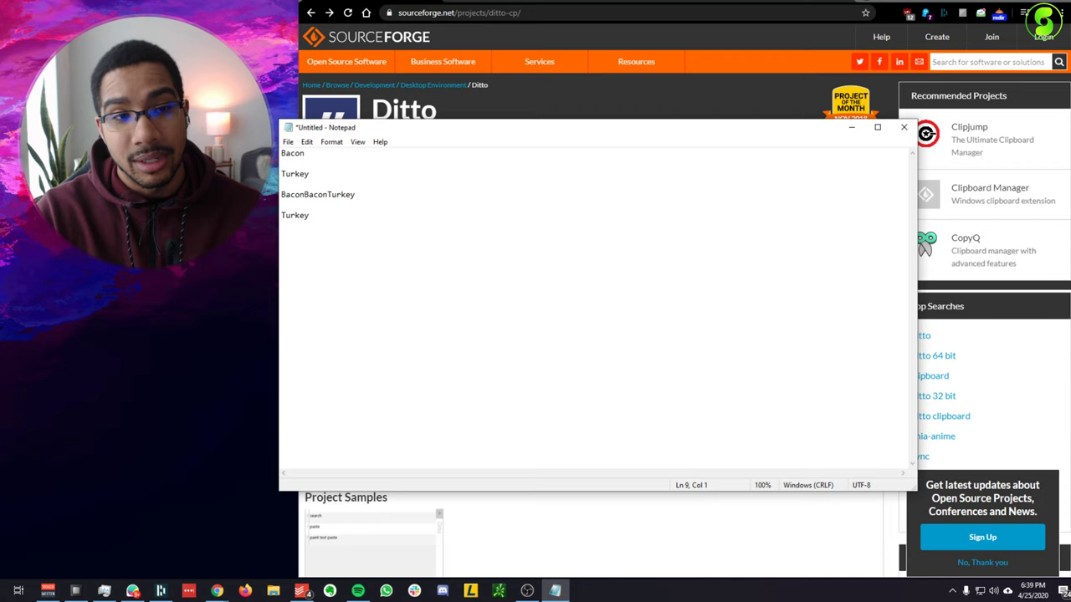
pyautogui.hotkey('ctrl', 'v')
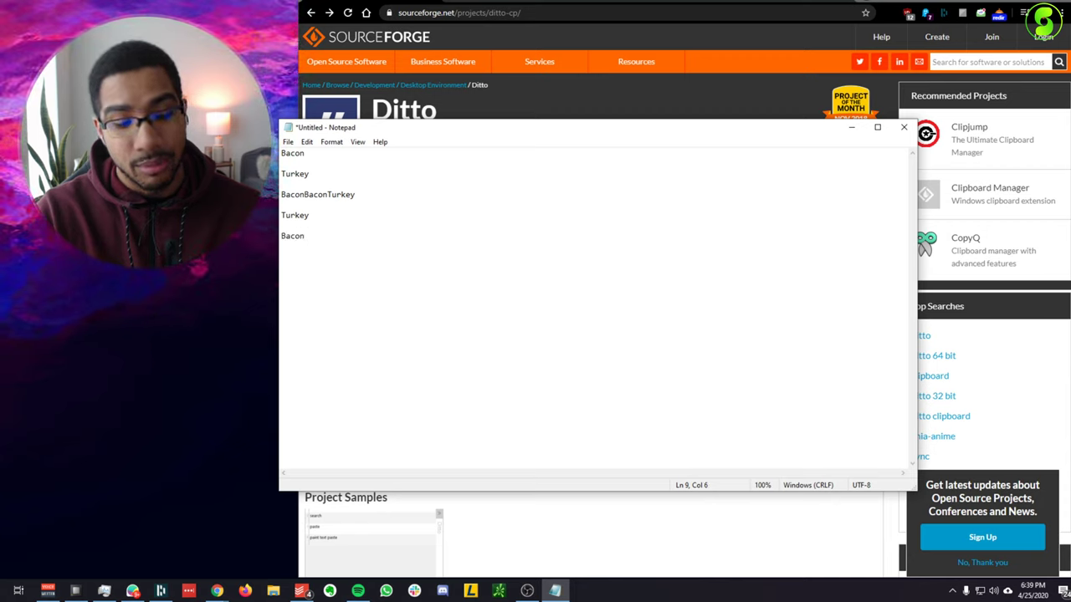
# - Append "Turkey" three times, "Bacon" three times and "Turkey" once more to the last line, and close Notepad without saving
pyautogui.write('Turkey')
pyautogui.write('Turkey')
pyautogui.write('Turkey')
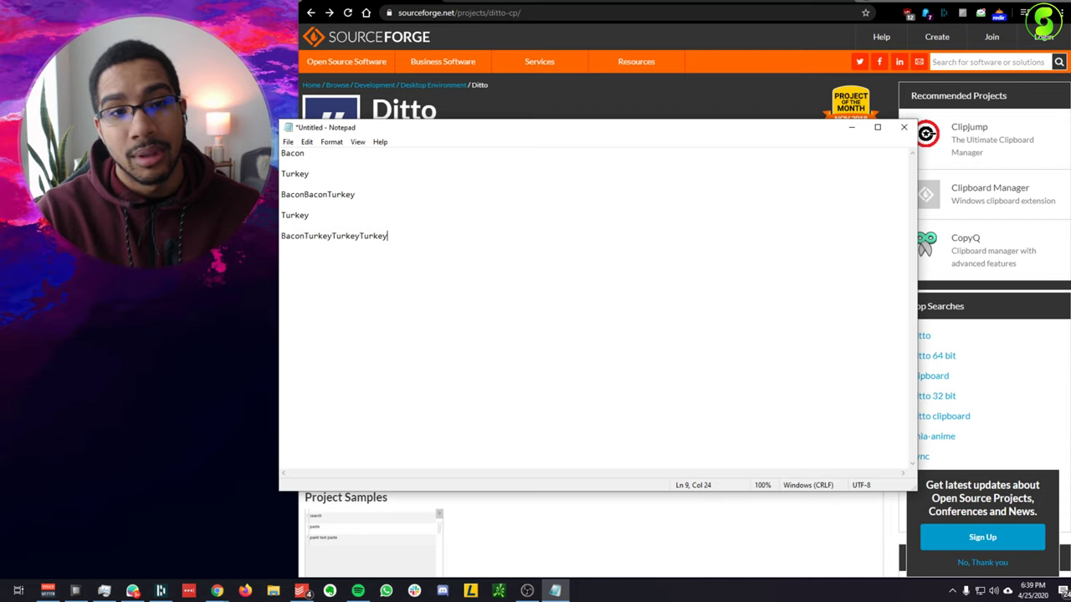
pyautogui.hotkey('ctrl', 'v')
pyautogui.hotkey('ctrl', 'v')
pyautogui.hotkey('ctrl', 'v')
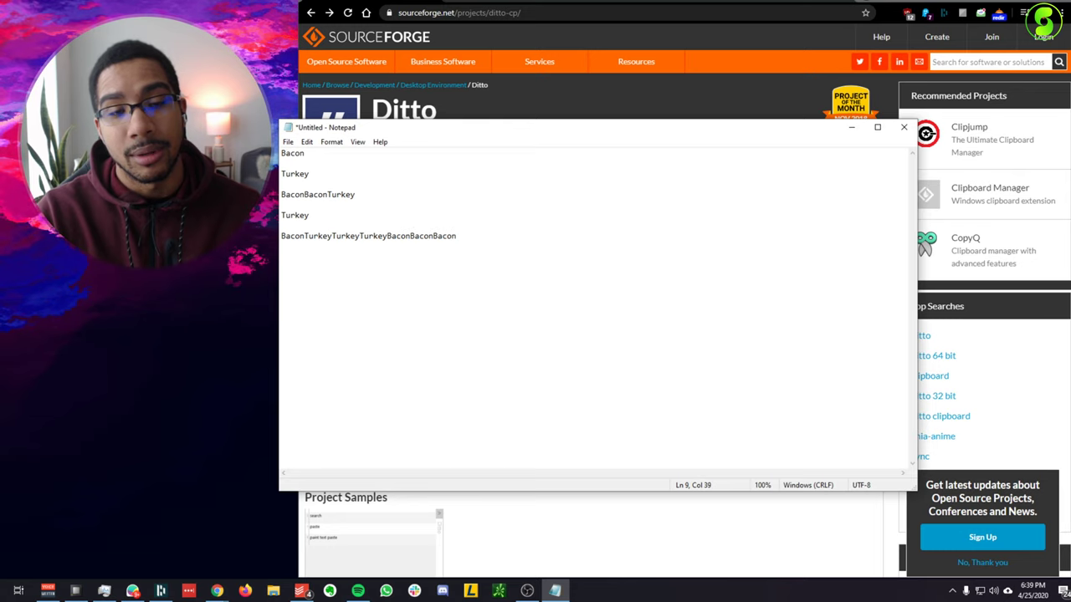
pyautogui.write('Turkey')
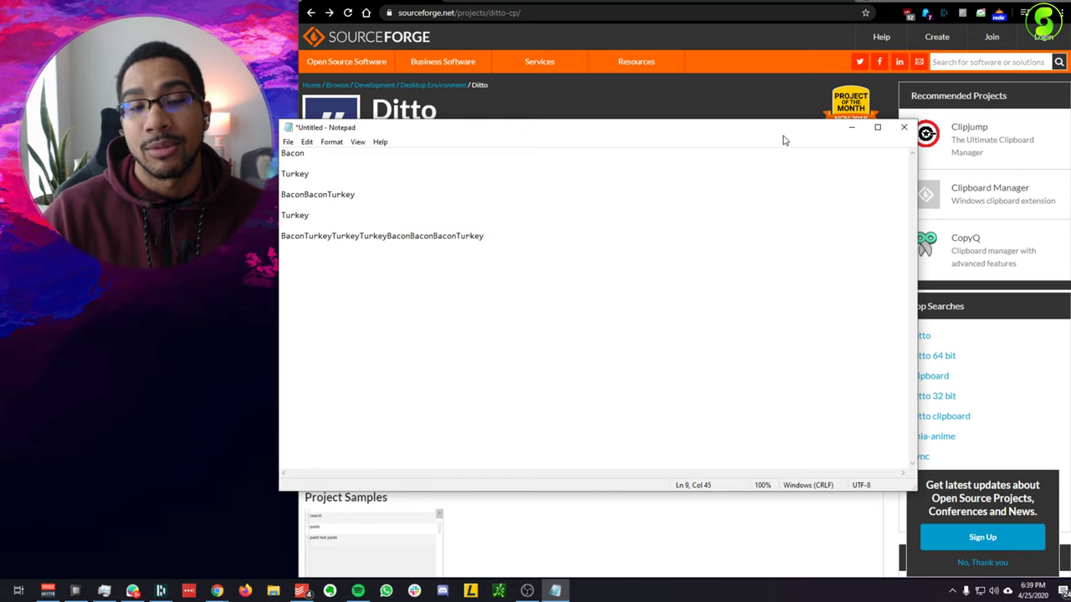
pyautogui.click(903, 127)
pyautogui.click(549, 287)
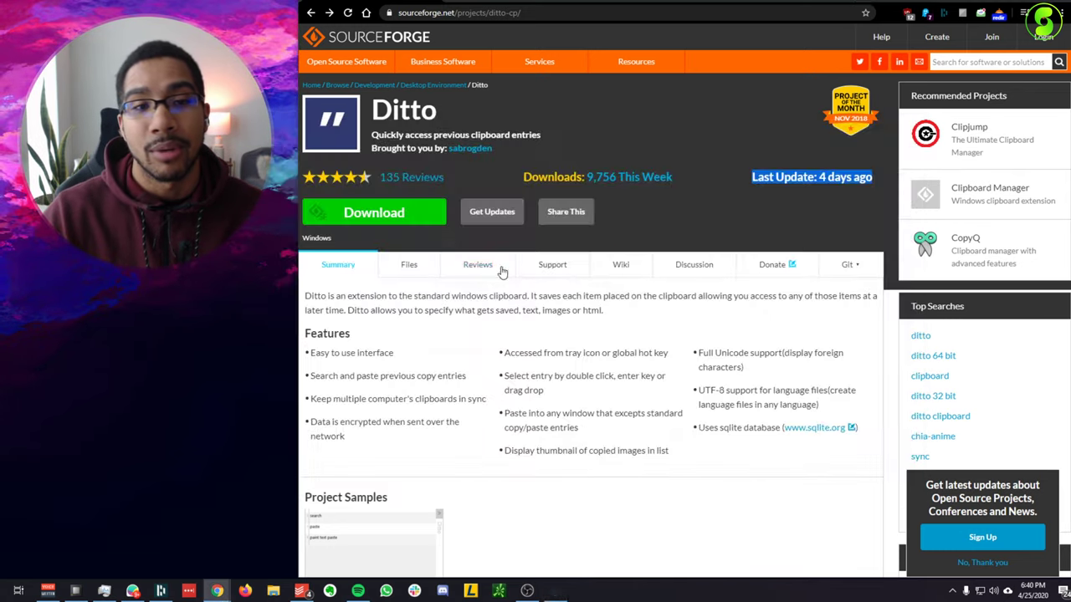
# - Download the Ditto installer and walk through its English setup with running on Windows startup enabled, exiting setup before the installation
pyautogui.click(430, 214)
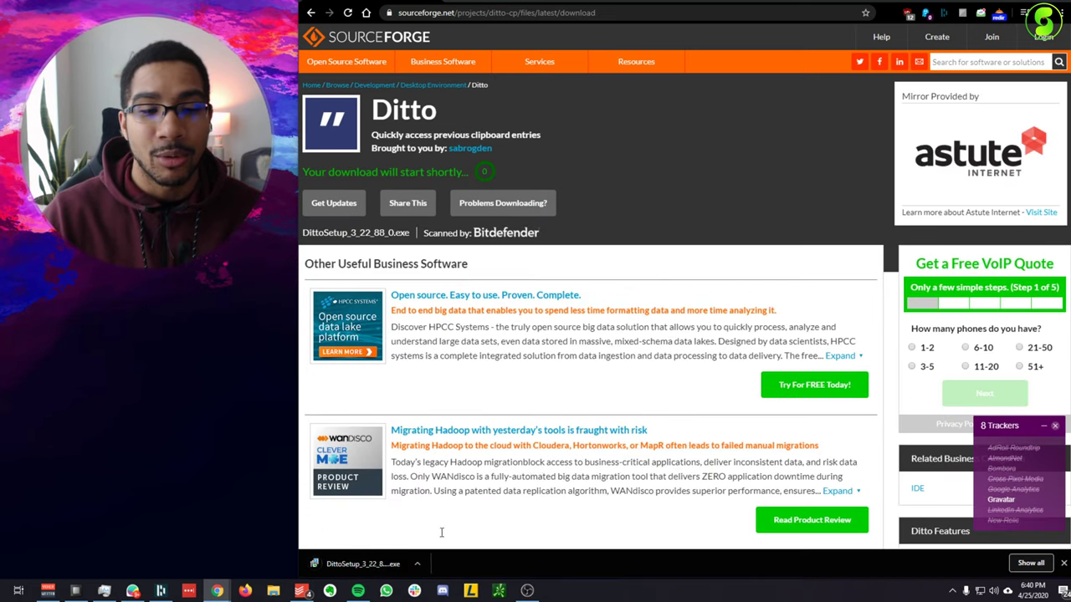
pyautogui.click(351, 565)
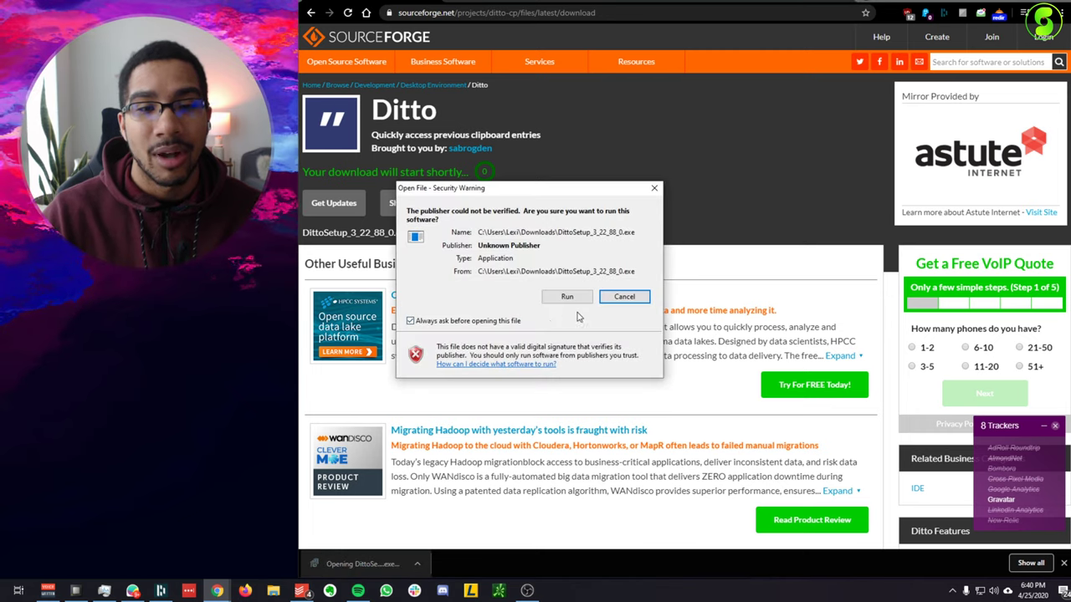
pyautogui.click(564, 298)
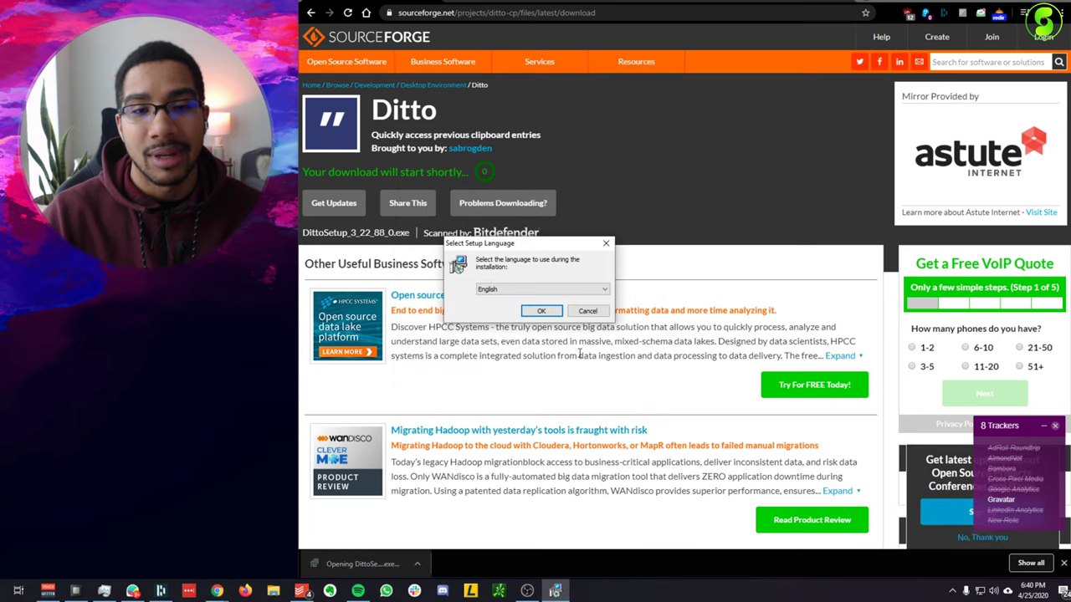
pyautogui.click(542, 311)
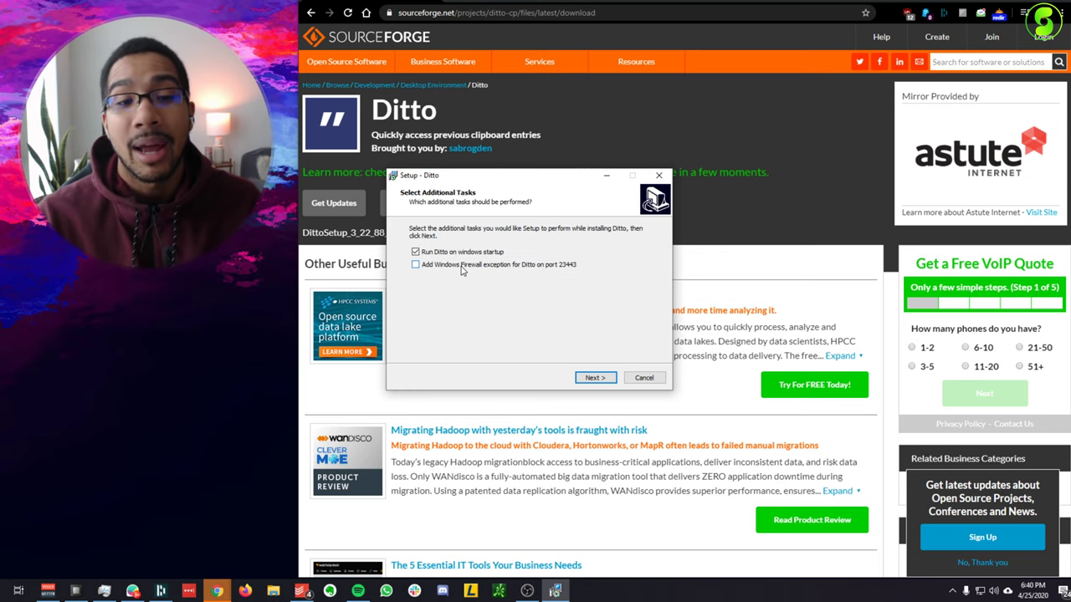
pyautogui.click(594, 378)
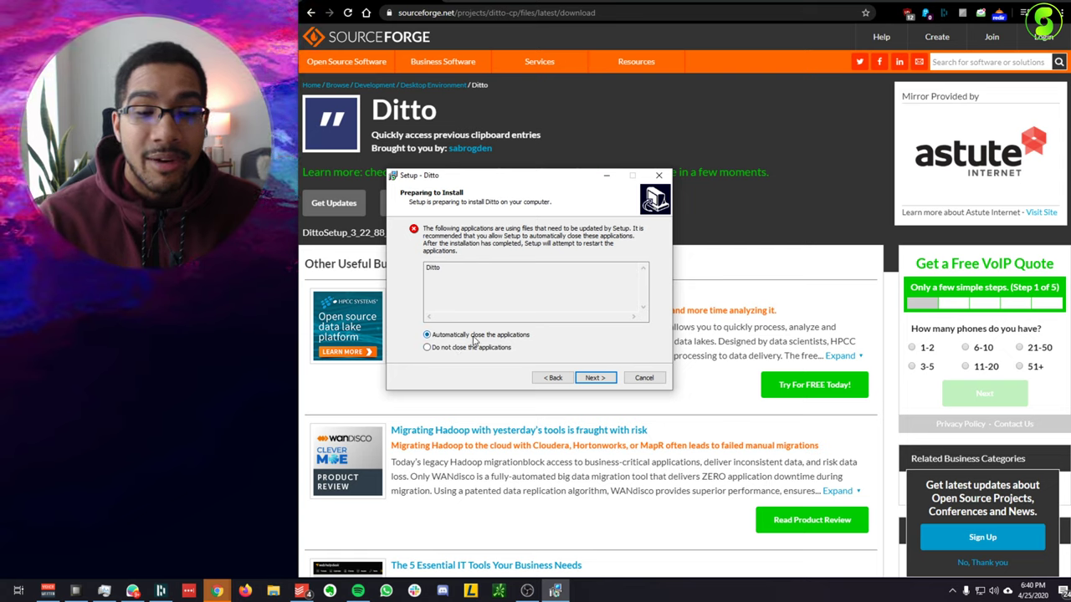
pyautogui.click(644, 378)
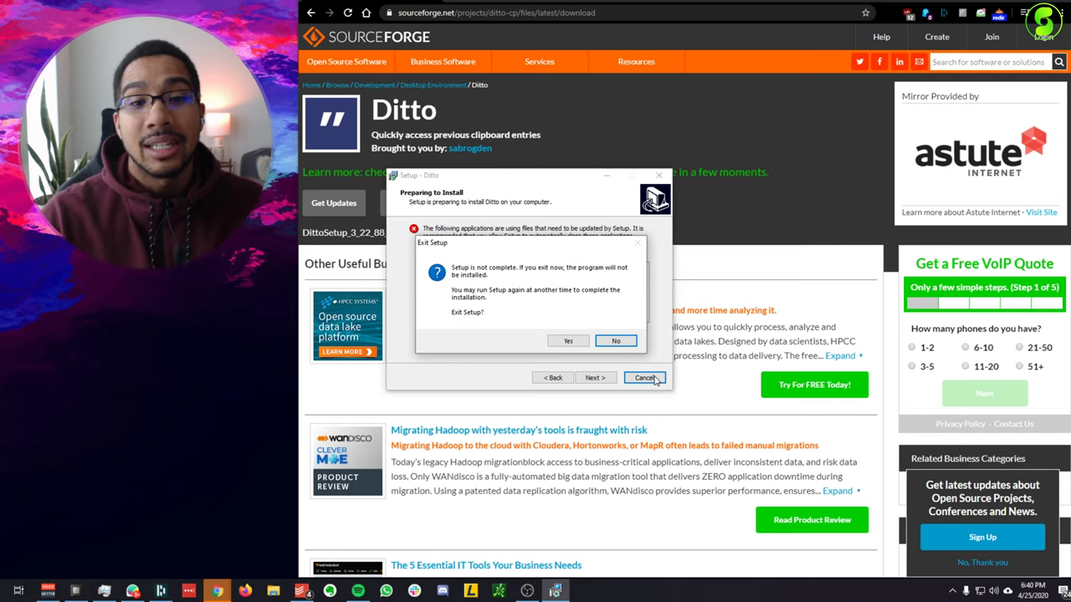
pyautogui.click(622, 346)
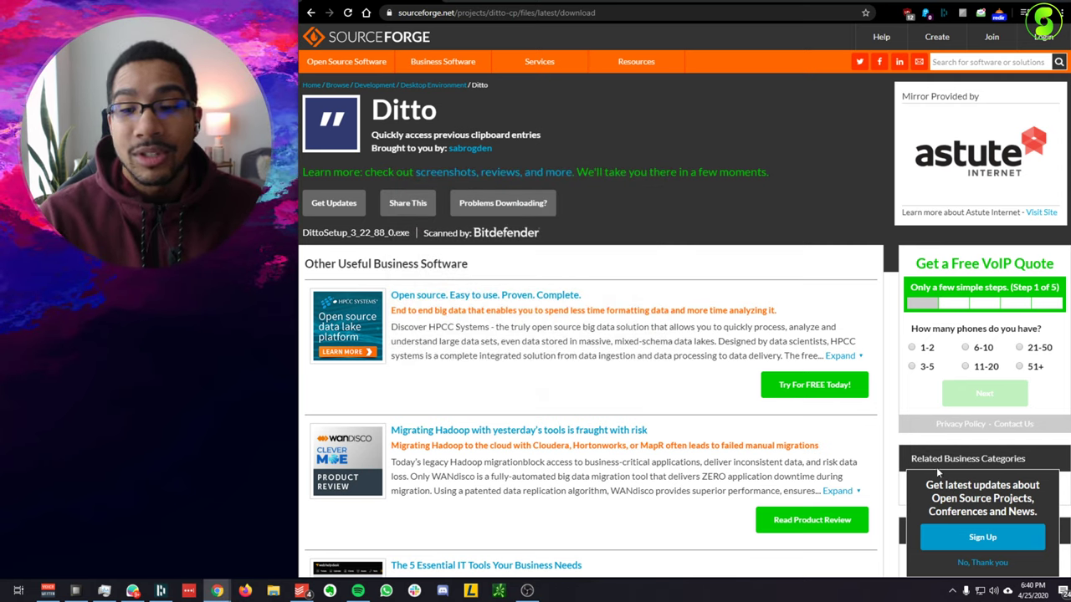
# - Look at the tray menu commands of Ditto and show its list of saved clips
pyautogui.click(953, 593)
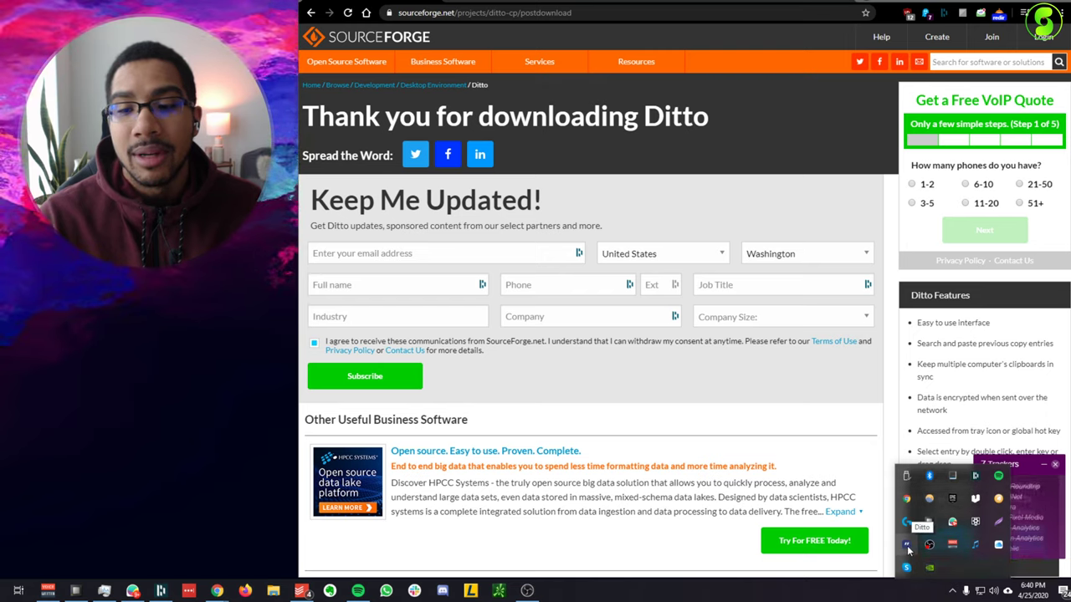
pyautogui.rightClick(908, 548)
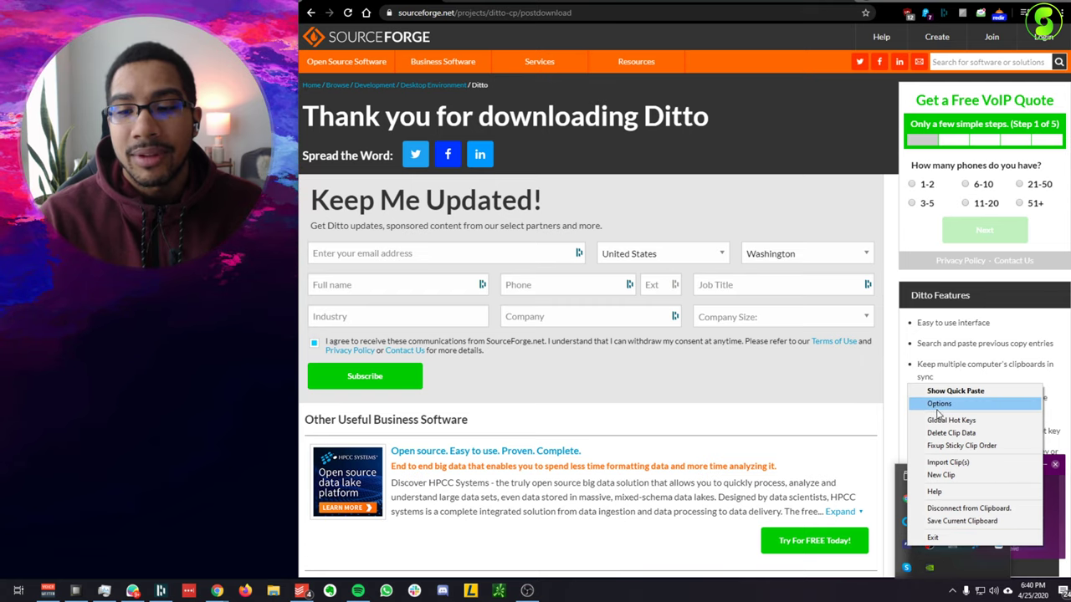
pyautogui.click(905, 545)
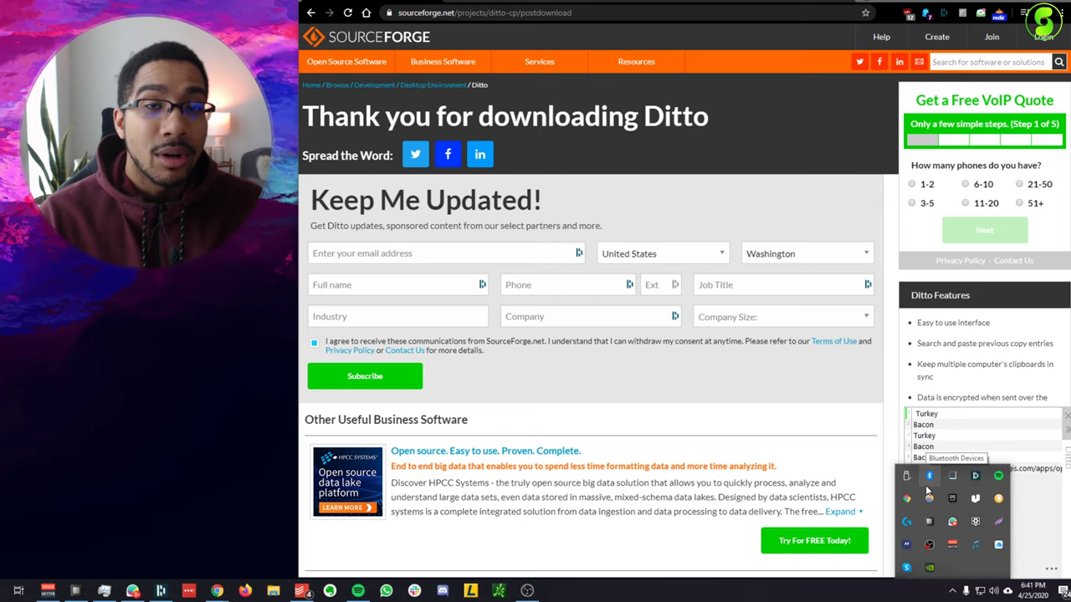
# - Open Ditto's options and look through the general settings, supported clipboard types and keyboard shortcuts
pyautogui.rightClick(906, 544)
pyautogui.click(940, 399)
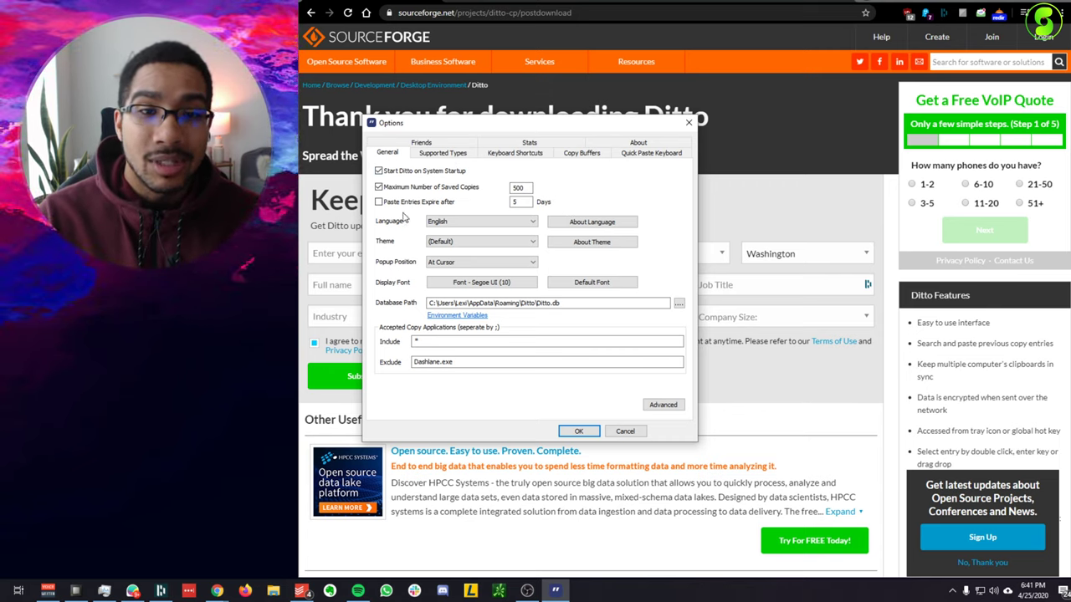
pyautogui.click(444, 154)
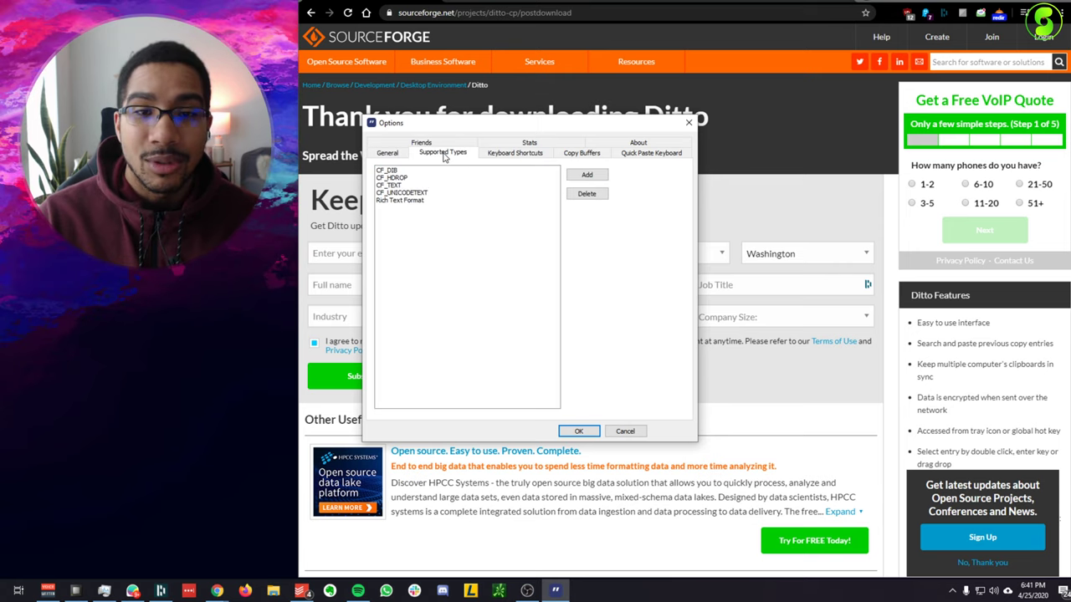
pyautogui.click(508, 155)
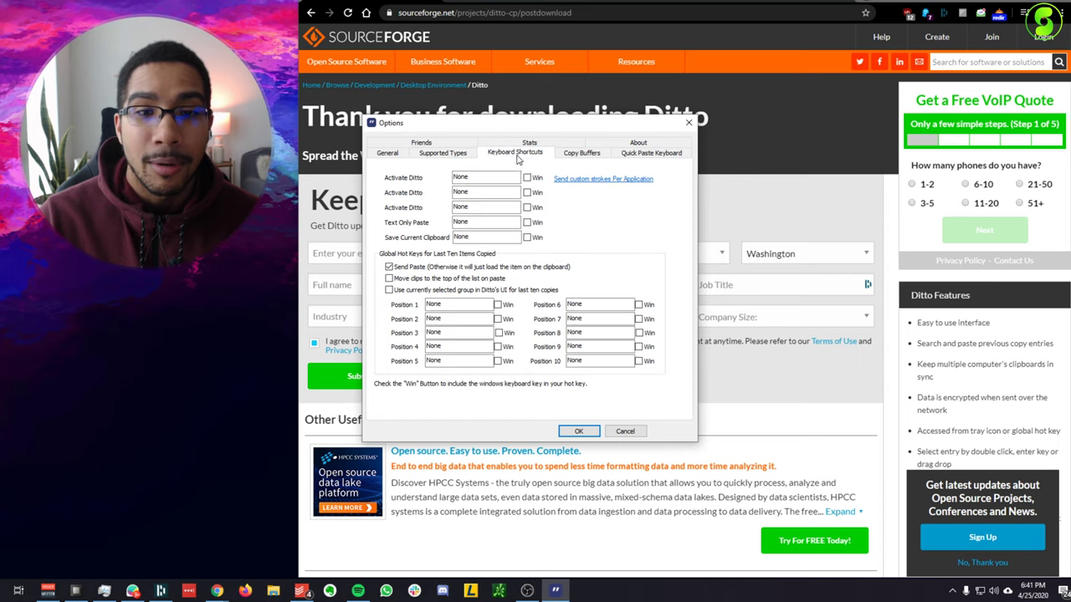
# - Look at the copy, paste and cut hotkey settings for Copy Buffer 1 and Copy Buffer 2
pyautogui.click(571, 154)
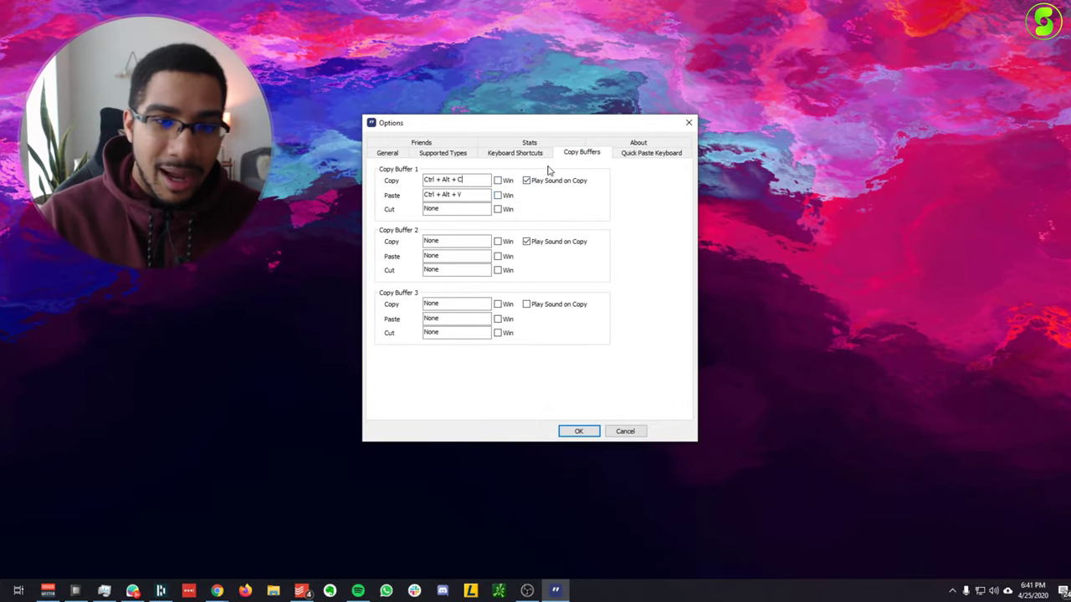
pyautogui.click(451, 182)
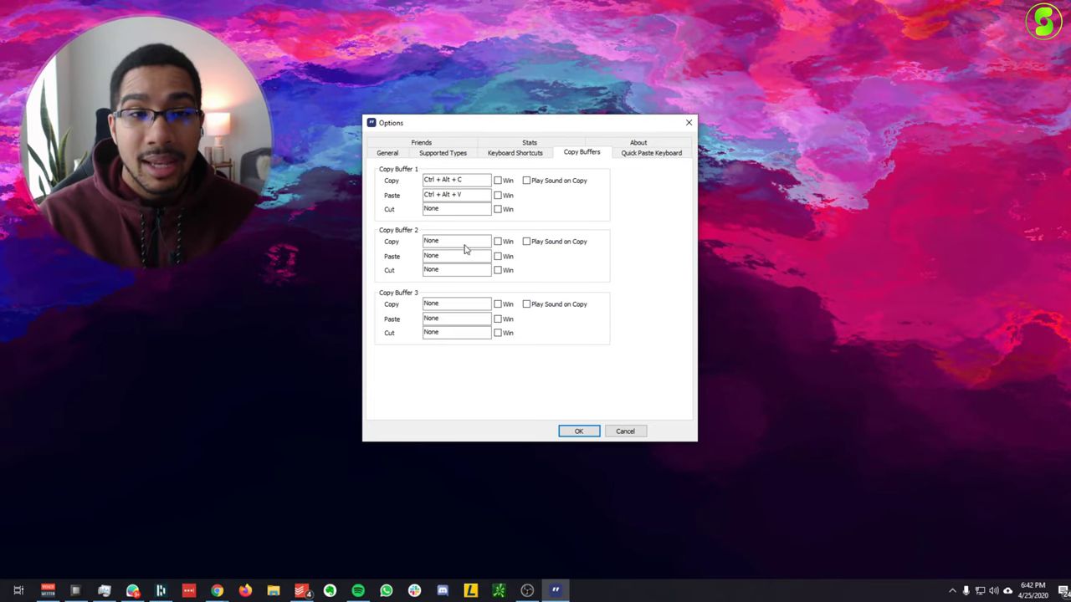
pyautogui.click(450, 242)
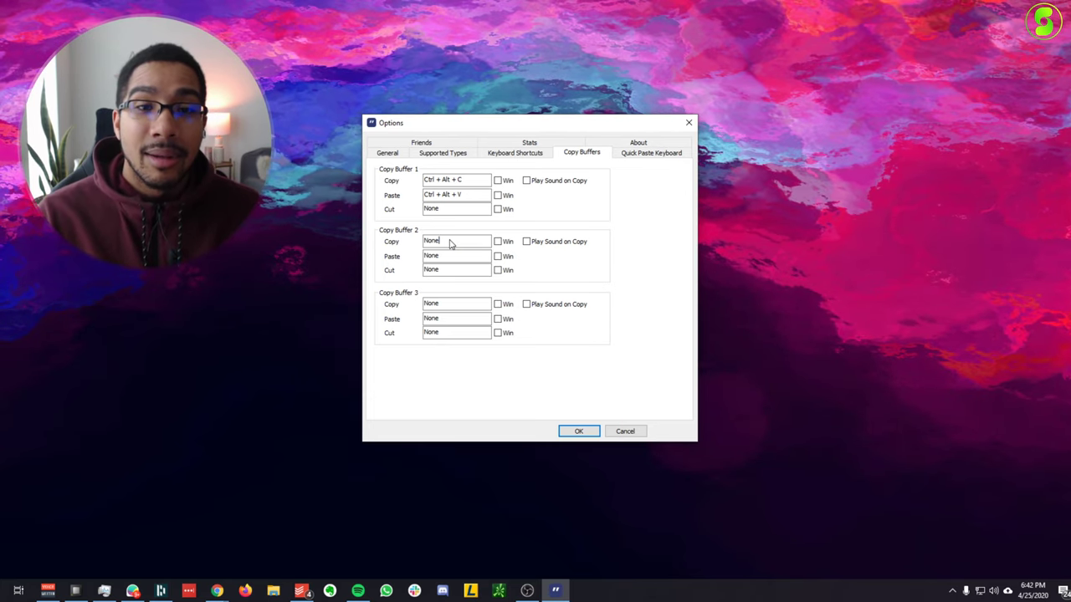
# - Look through the quick paste keyboard commands, version details, usage statistics and Friends settings, and return to the general settings
pyautogui.click(645, 156)
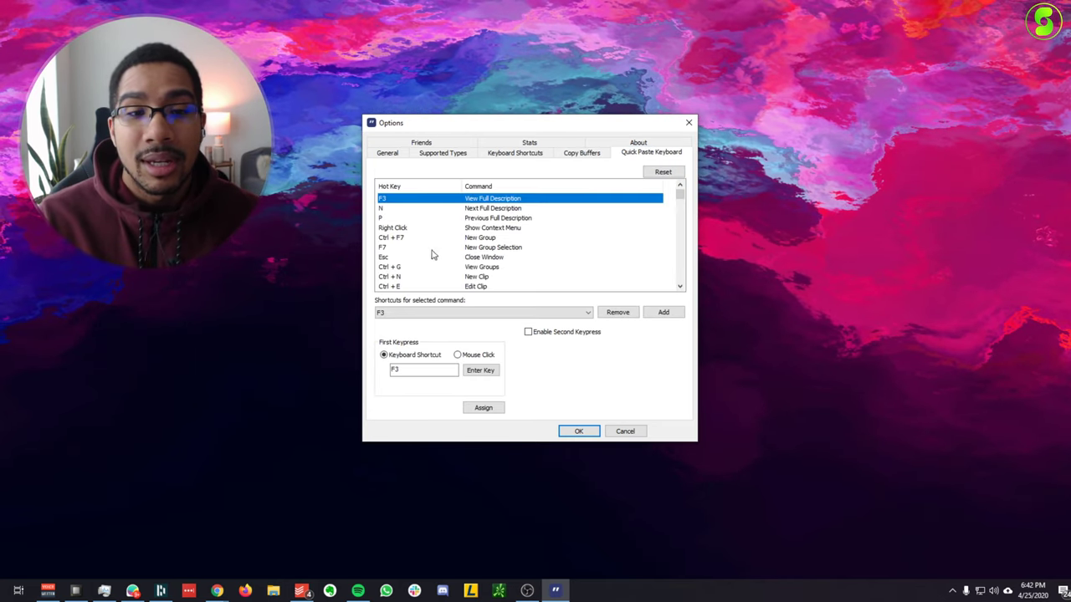
pyautogui.click(634, 145)
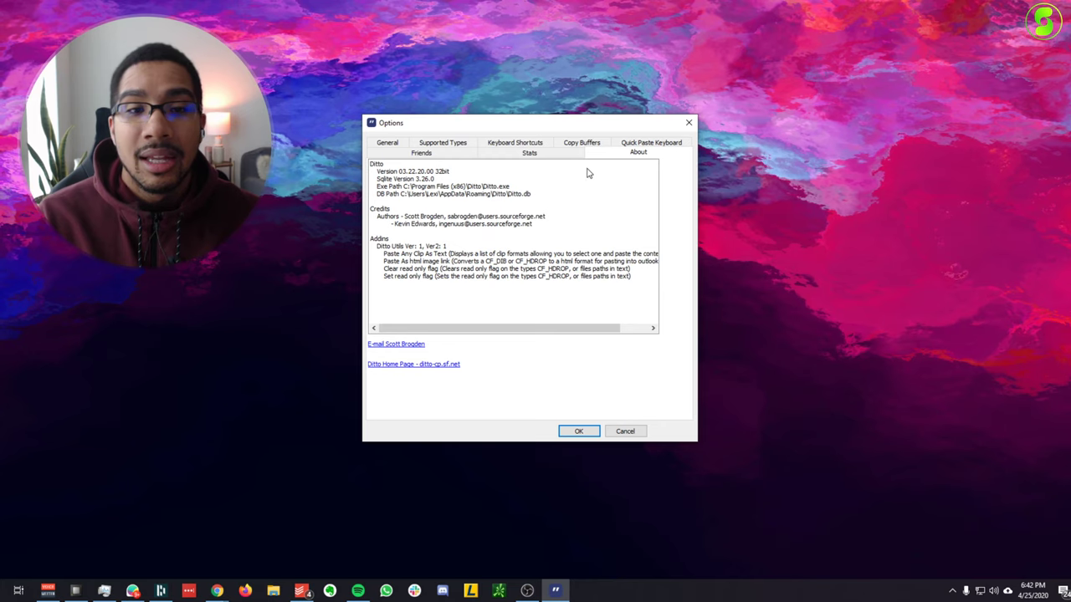
pyautogui.click(550, 156)
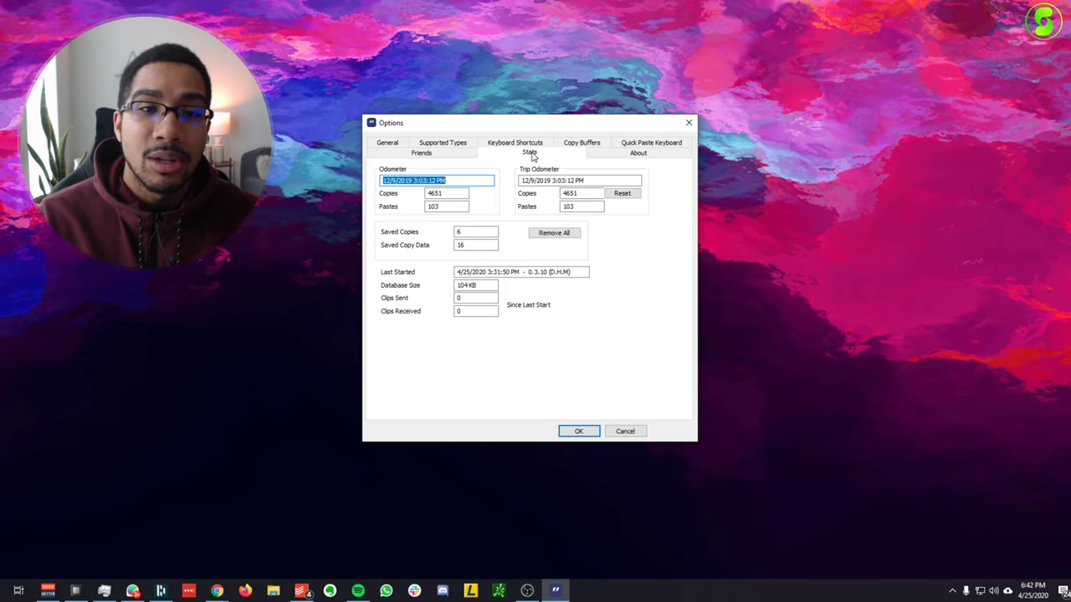
pyautogui.click(421, 155)
pyautogui.click(388, 144)
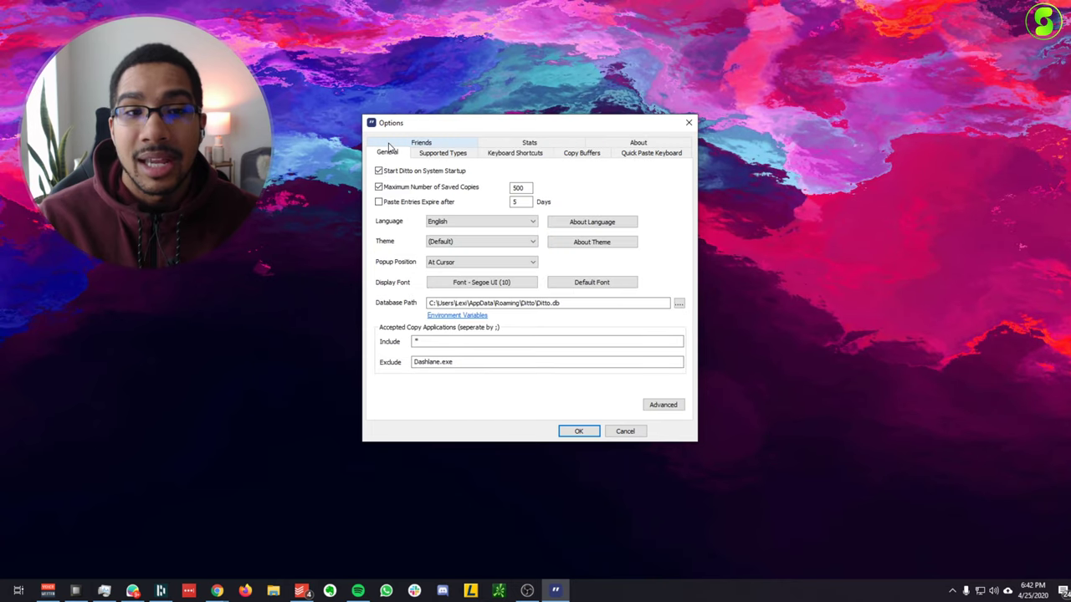
pyautogui.click(442, 154)
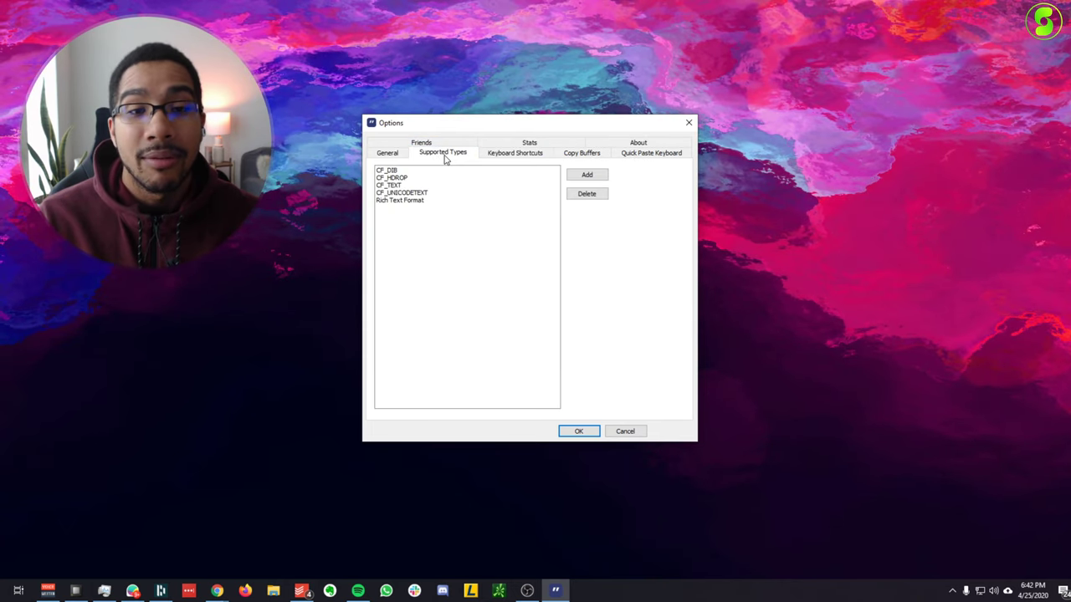
pyautogui.click(502, 156)
pyautogui.click(584, 155)
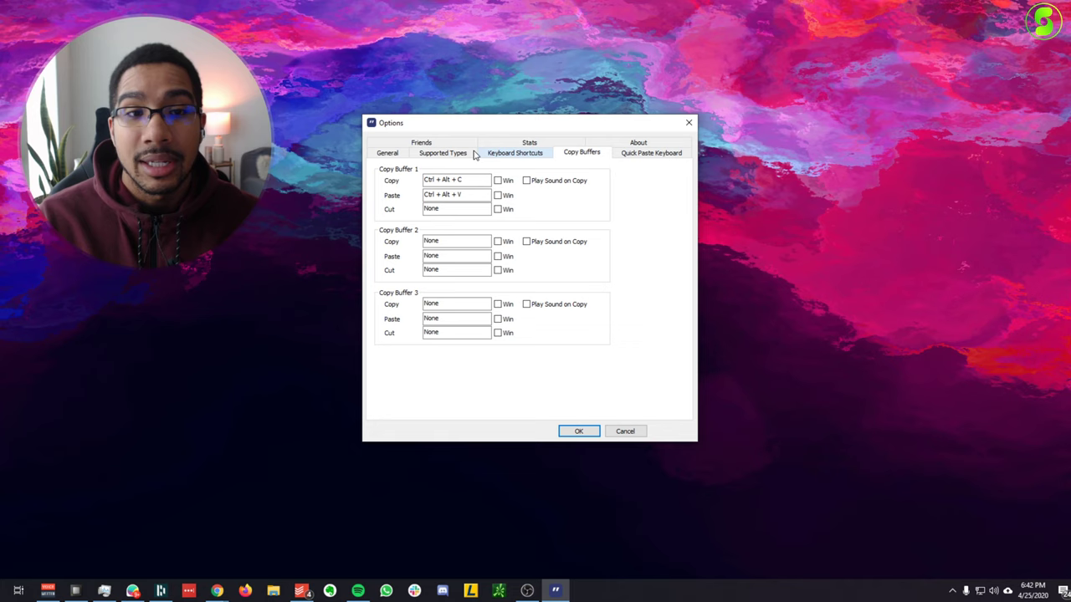
pyautogui.click(400, 156)
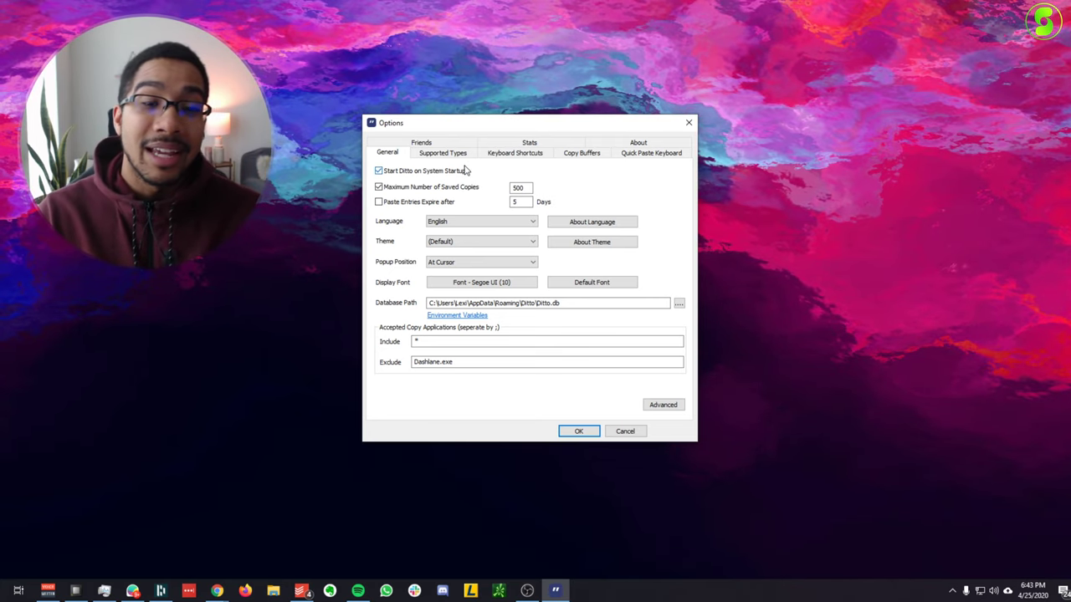
pyautogui.click(458, 157)
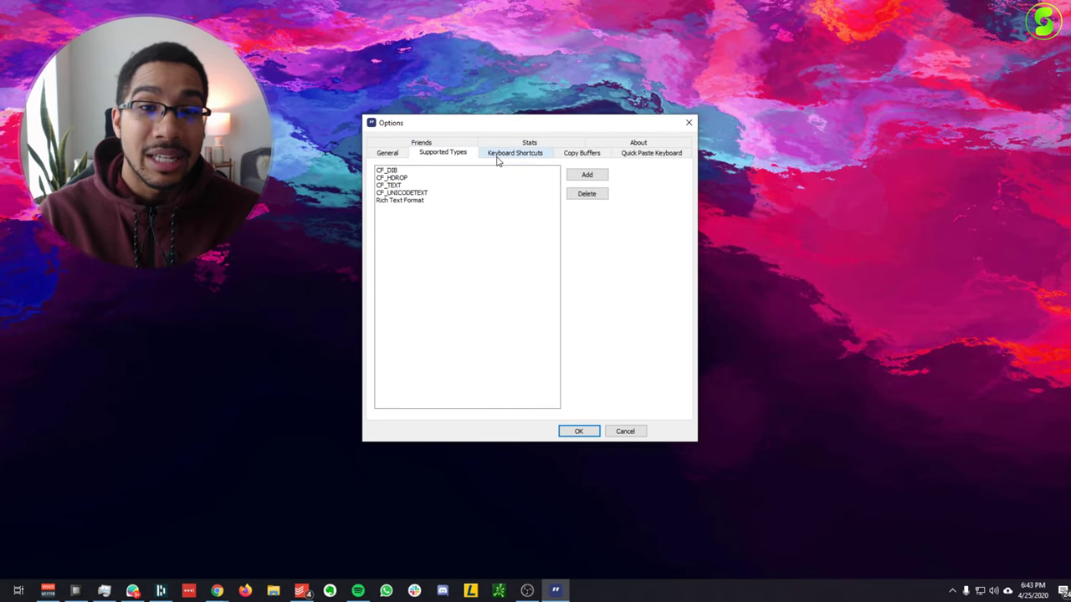
pyautogui.click(512, 158)
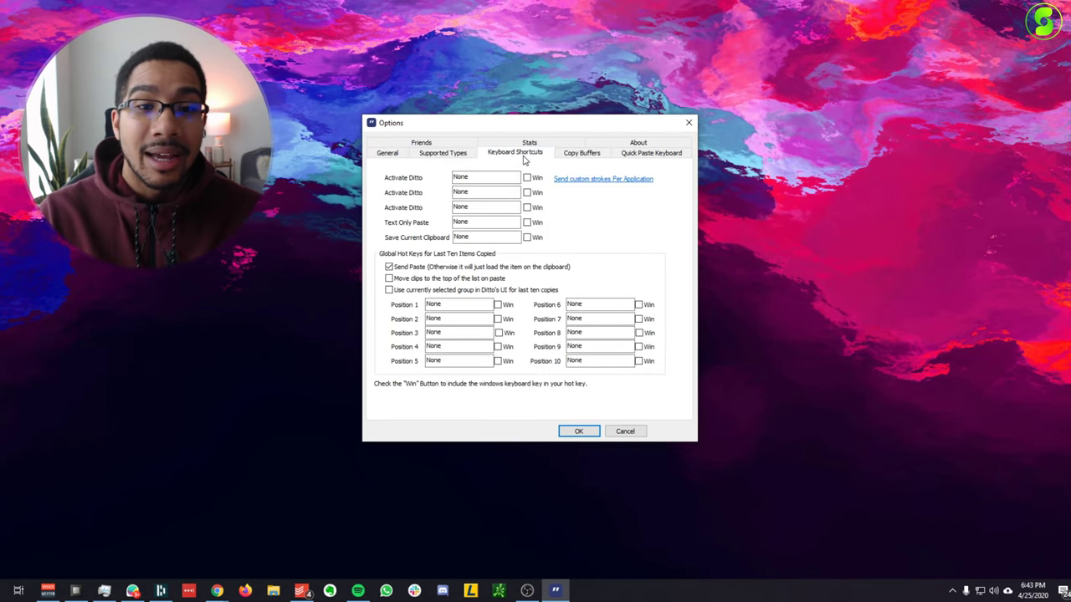
pyautogui.click(571, 158)
# - Point out the Dashlane.exe entry among the applications excluded from Ditto's copying in the general settings
pyautogui.click(388, 153)
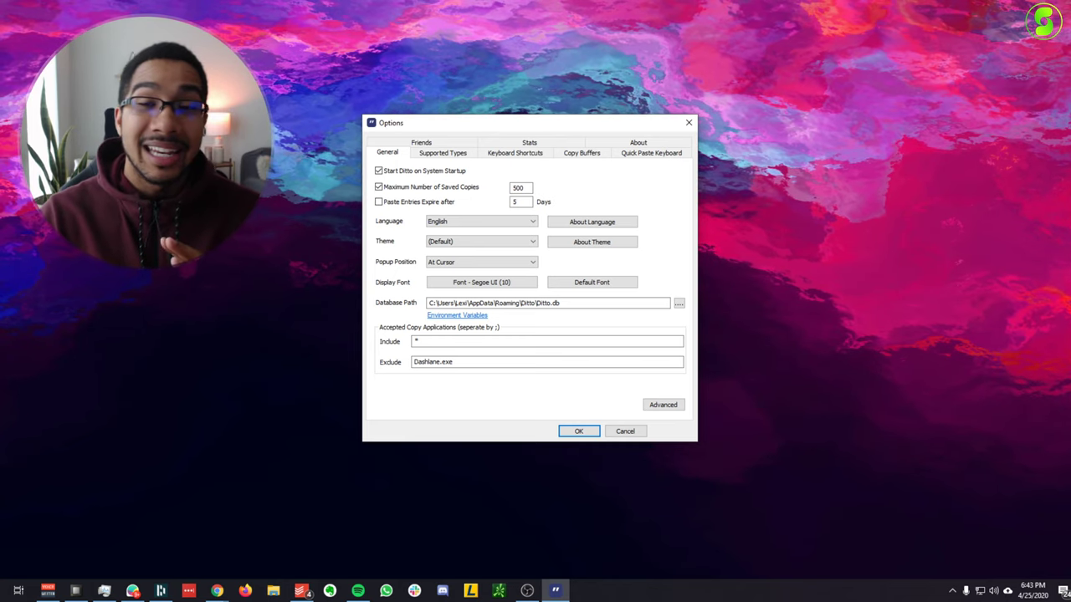
pyautogui.moveTo(456, 362); pyautogui.dragTo(416, 365)
pyautogui.click(473, 364)
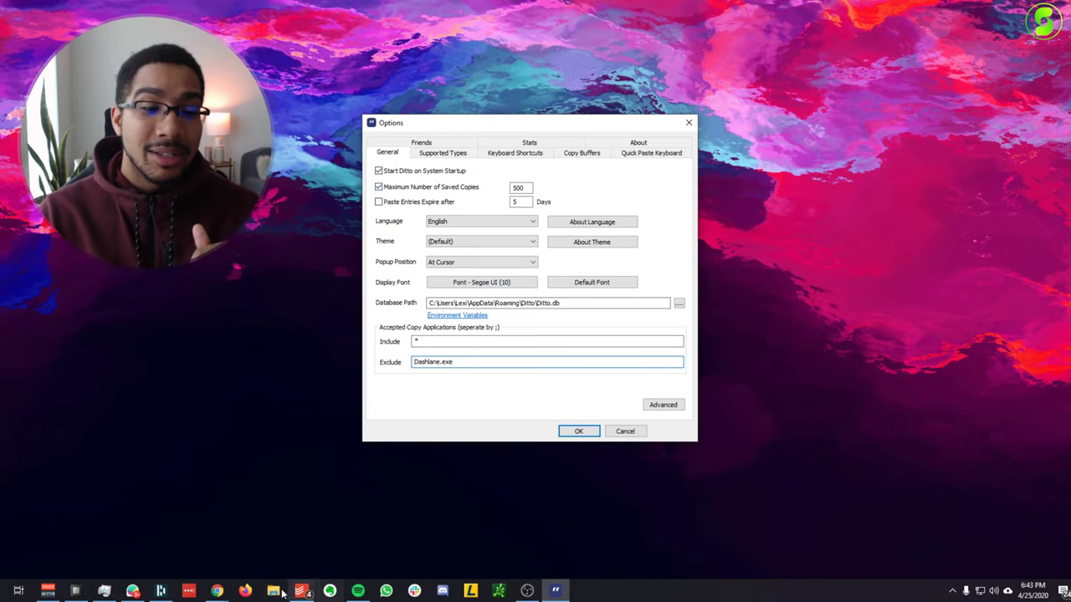
# - Write "Turkey bacon" in a new Notepad document and copy the text
pyautogui.press('super')
pyautogui.write('notepad')
pyautogui.press('Return')
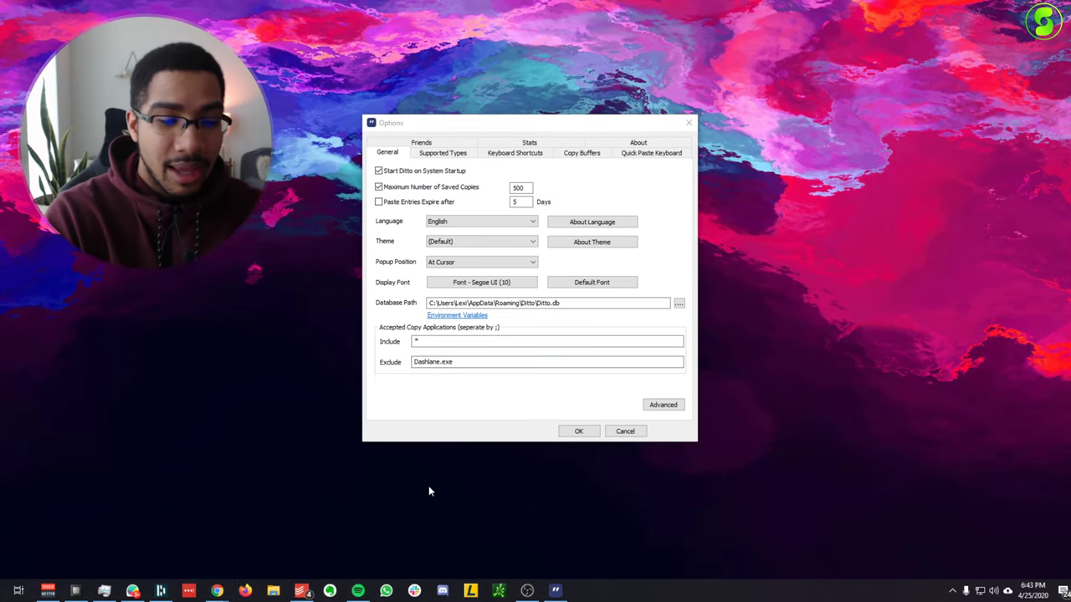
pyautogui.write('Tur')
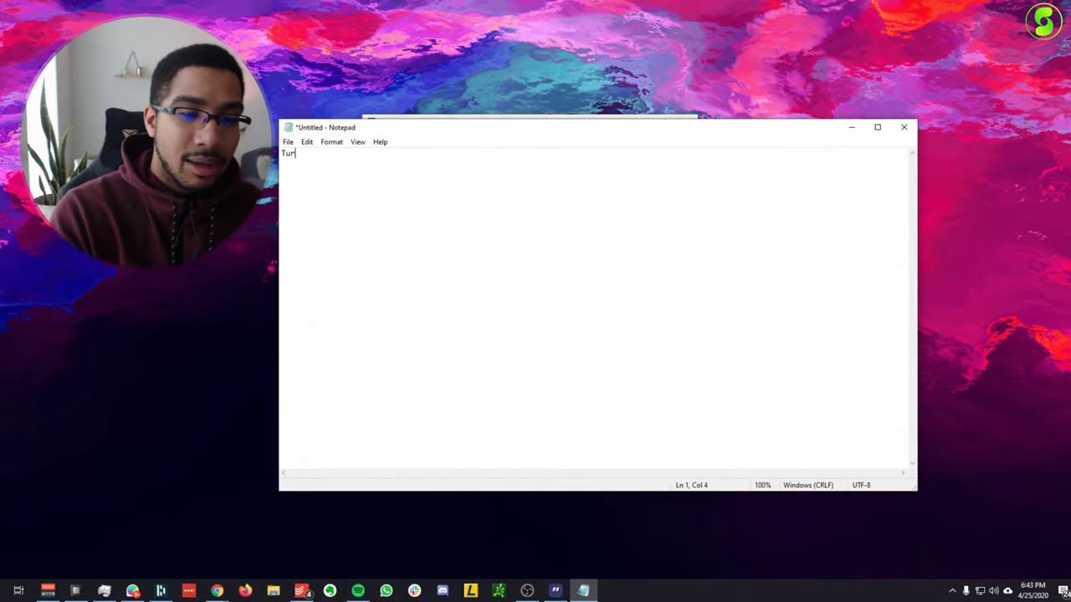
pyautogui.write('key bacon')
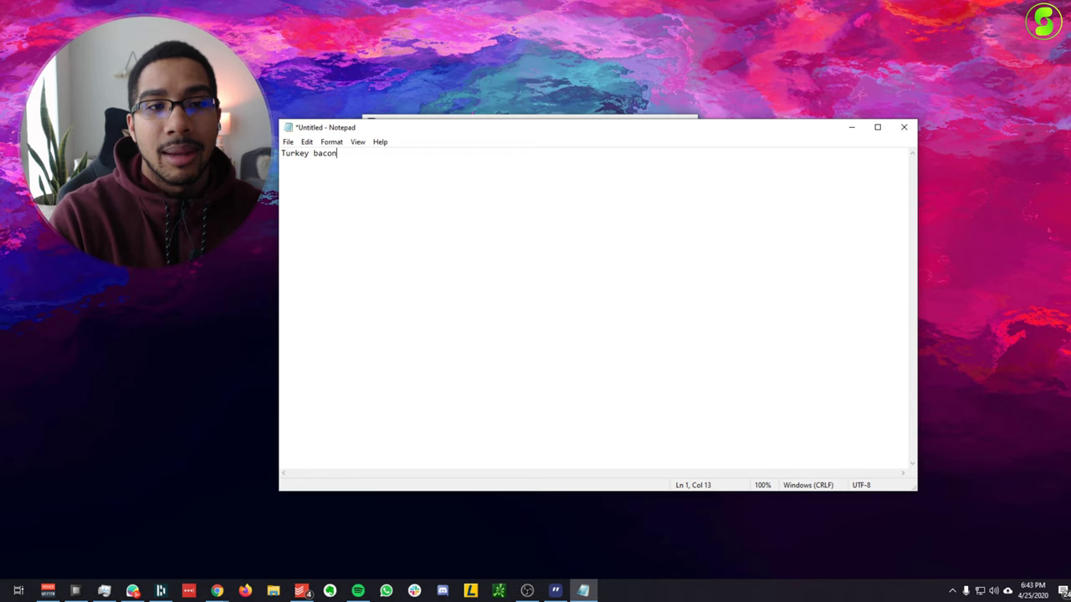
pyautogui.hotkey('shift', 'Home')
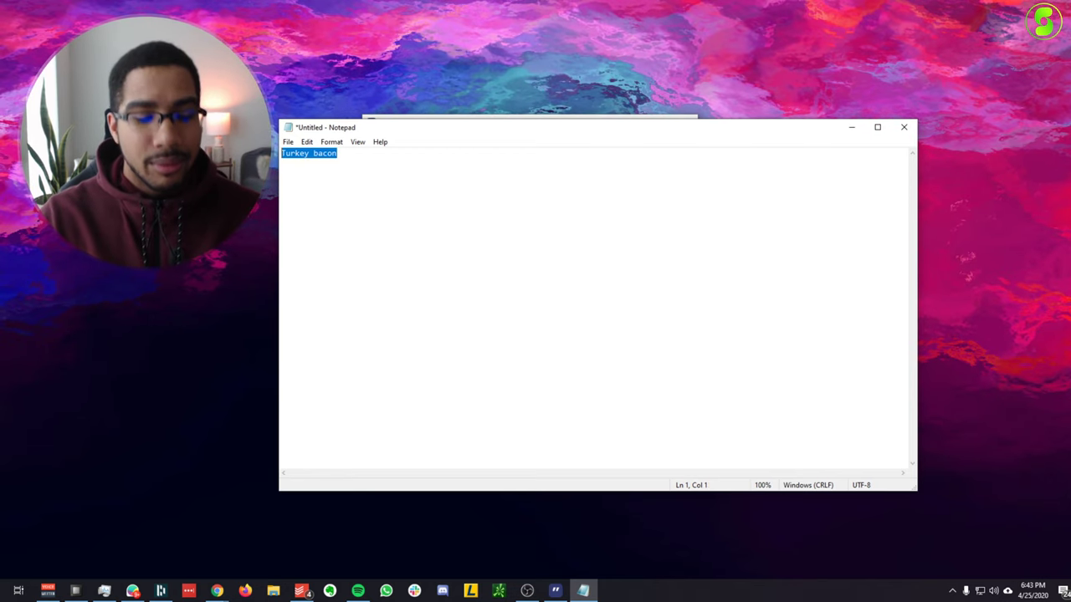
pyautogui.click(488, 198)
# - Check Ditto's list of saved clips for the copied "Turkey bacon" text and close the list
pyautogui.click(954, 592)
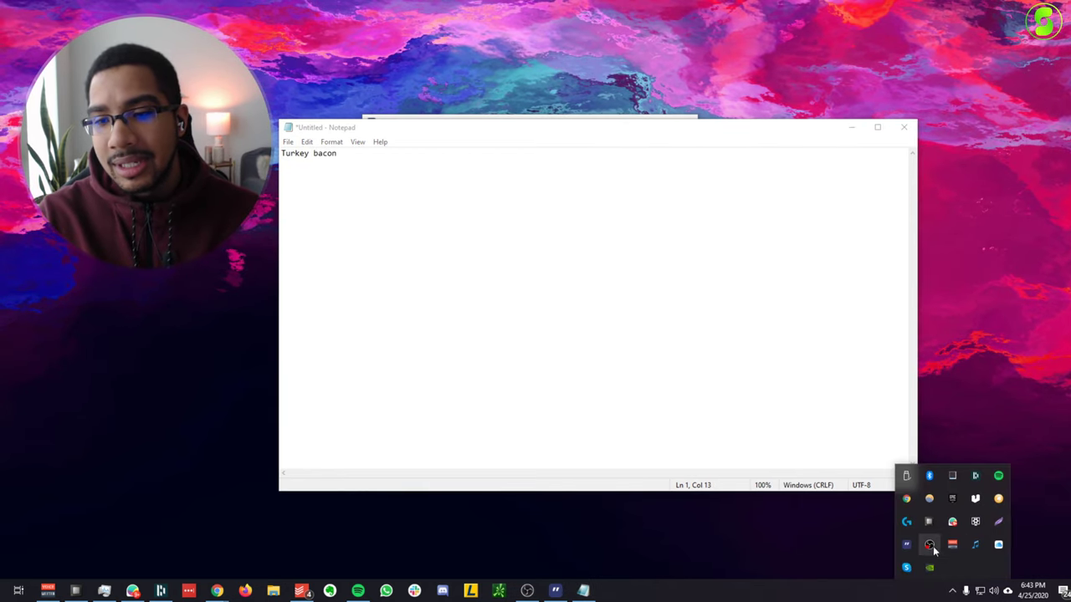
pyautogui.click(906, 545)
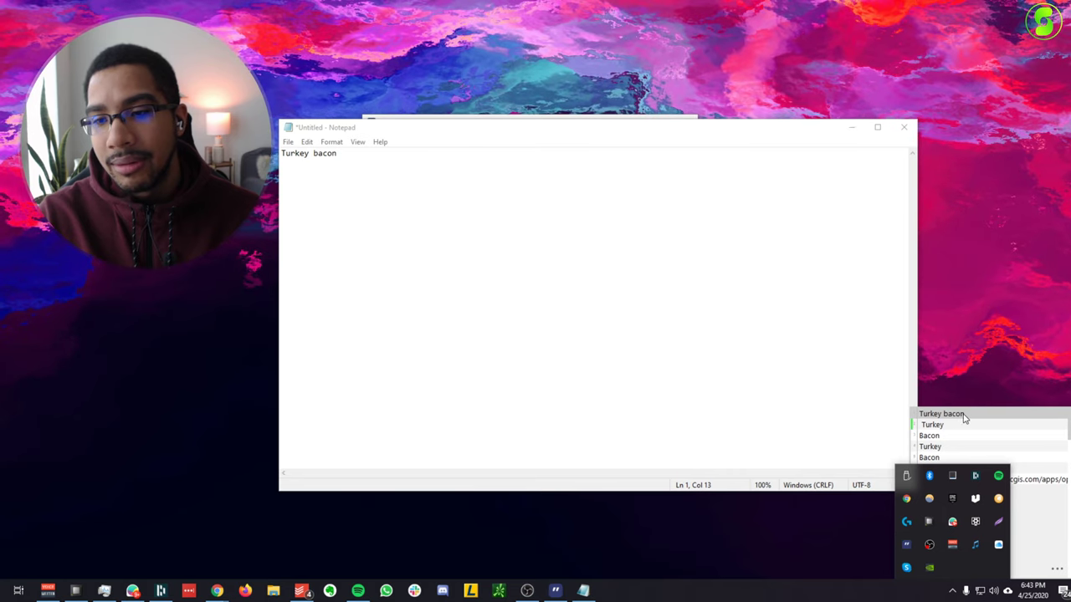
pyautogui.click(642, 332)
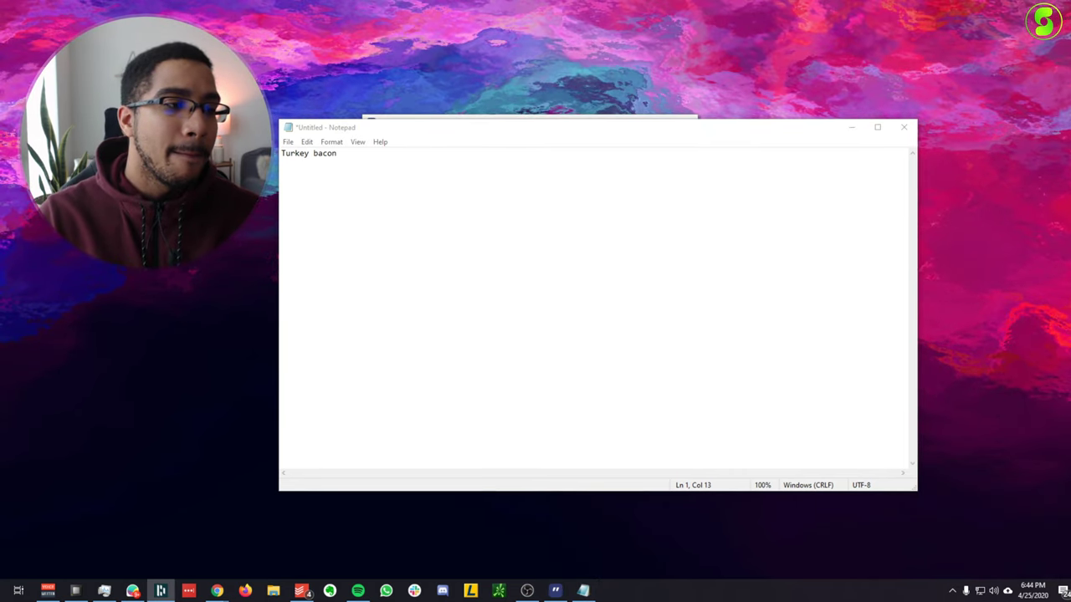
# - Switch to Dashlane, place its window so the Notepad text stays visible, and copy the email of the test.com entry
pyautogui.moveTo(751, 57); pyautogui.dragTo(272, 25)
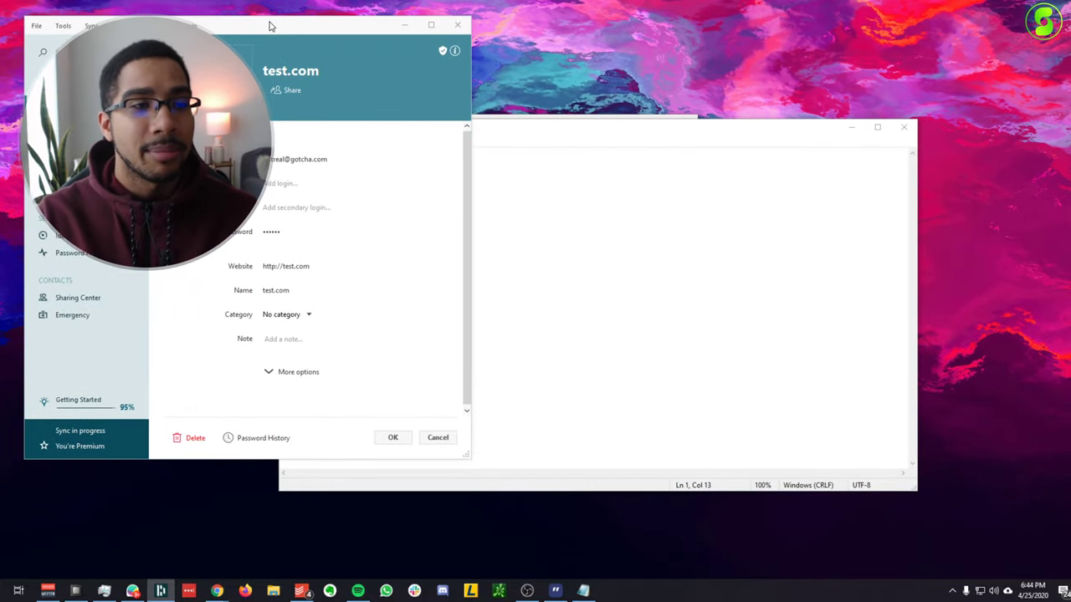
pyautogui.moveTo(294, 161)
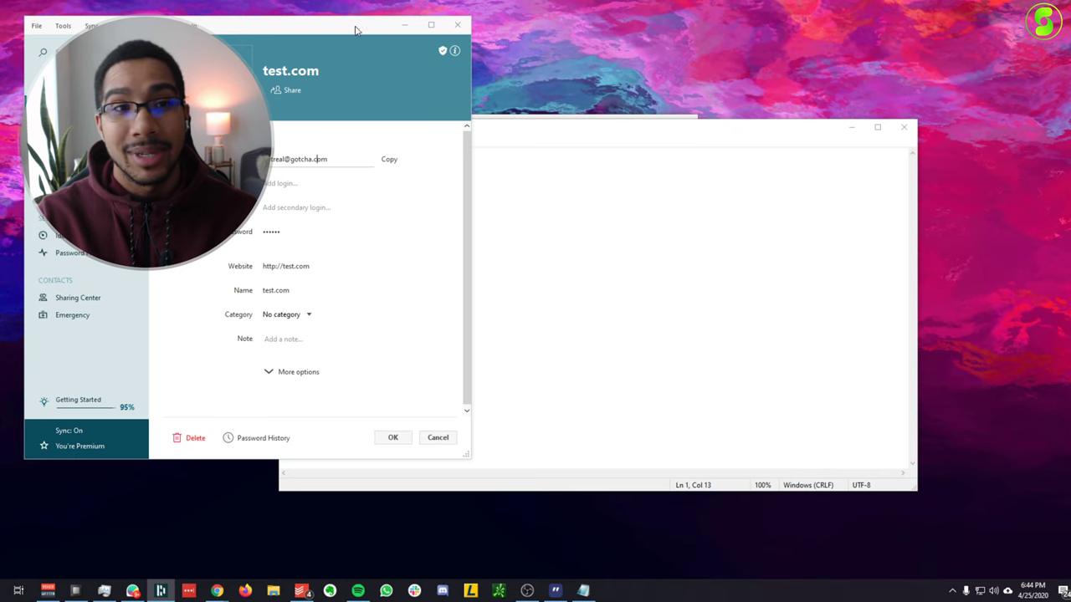
pyautogui.moveTo(355, 30); pyautogui.dragTo(710, 45)
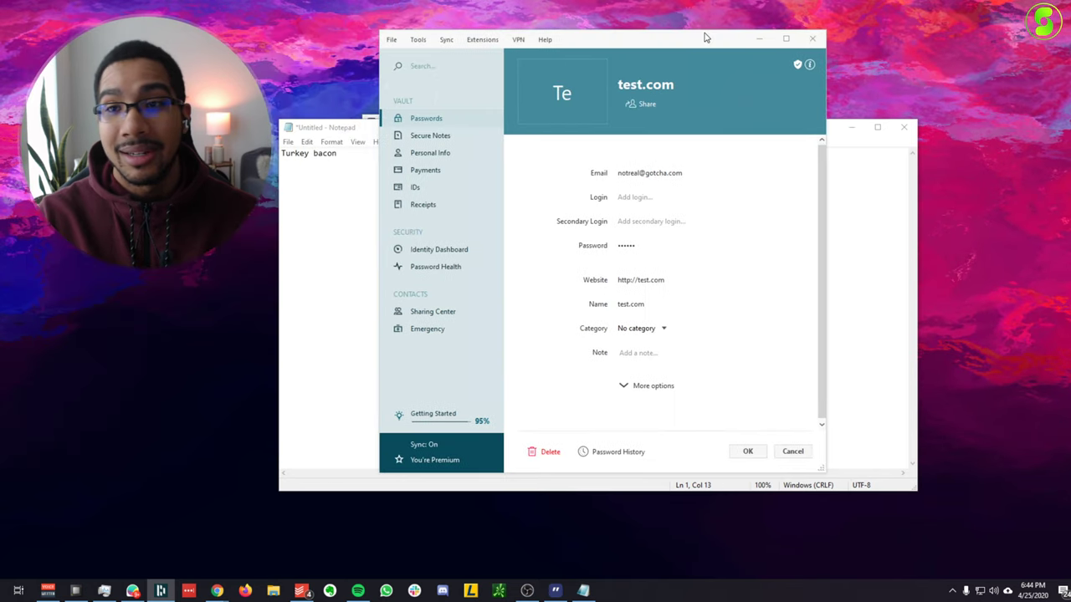
pyautogui.doubleClick(642, 173)
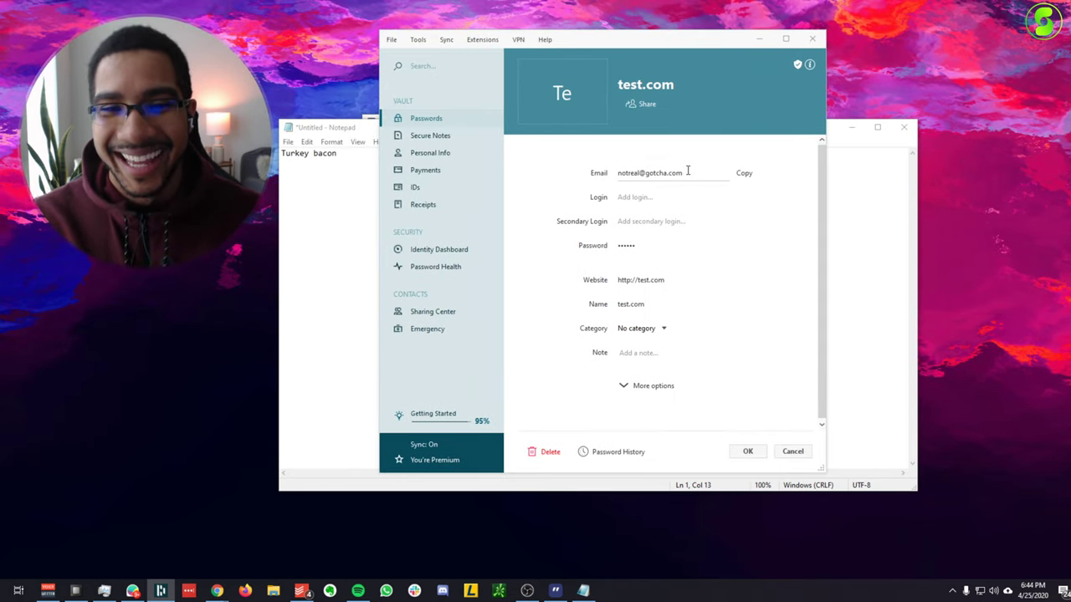
pyautogui.moveTo(625, 41); pyautogui.dragTo(740, 35)
pyautogui.click(859, 169)
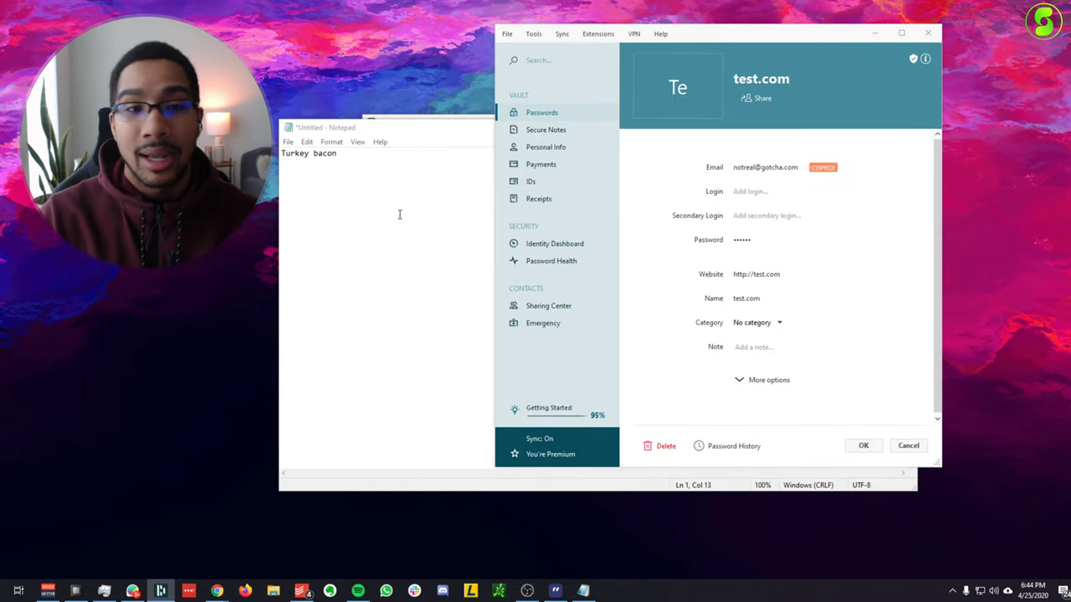
# - Paste the copied email into the Notepad document, leaving one blank line below "Turkey bacon"
pyautogui.click(399, 214)
pyautogui.press('Return')
pyautogui.press('Return')
pyautogui.hotkey('ctrl', 'v')
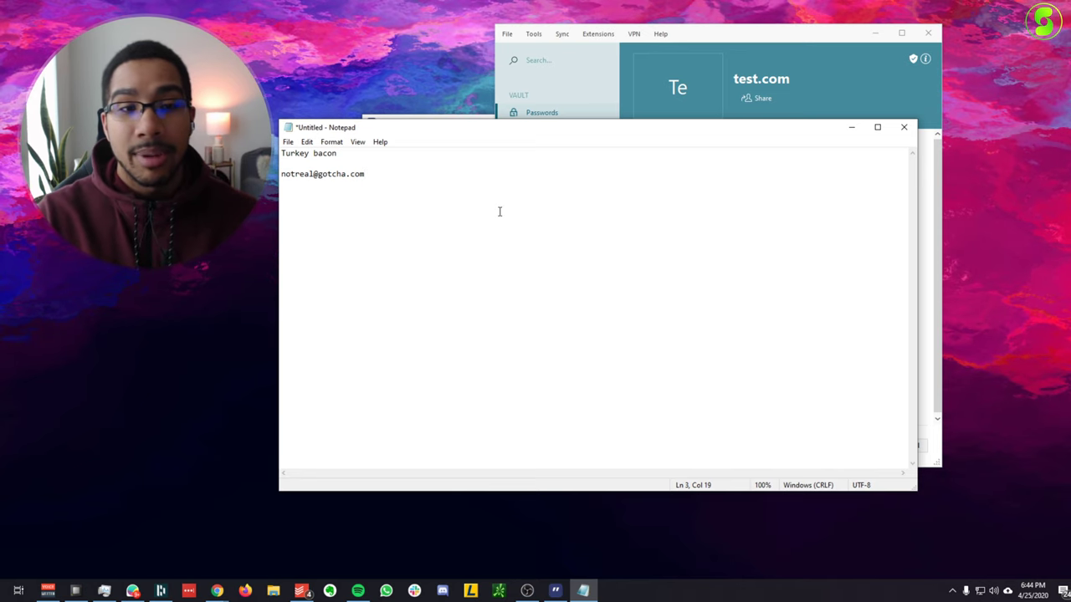
# - Try to copy the password of Dashlane's test.com entry and paste it in Notepad with a blank line below the email
pyautogui.click(929, 184)
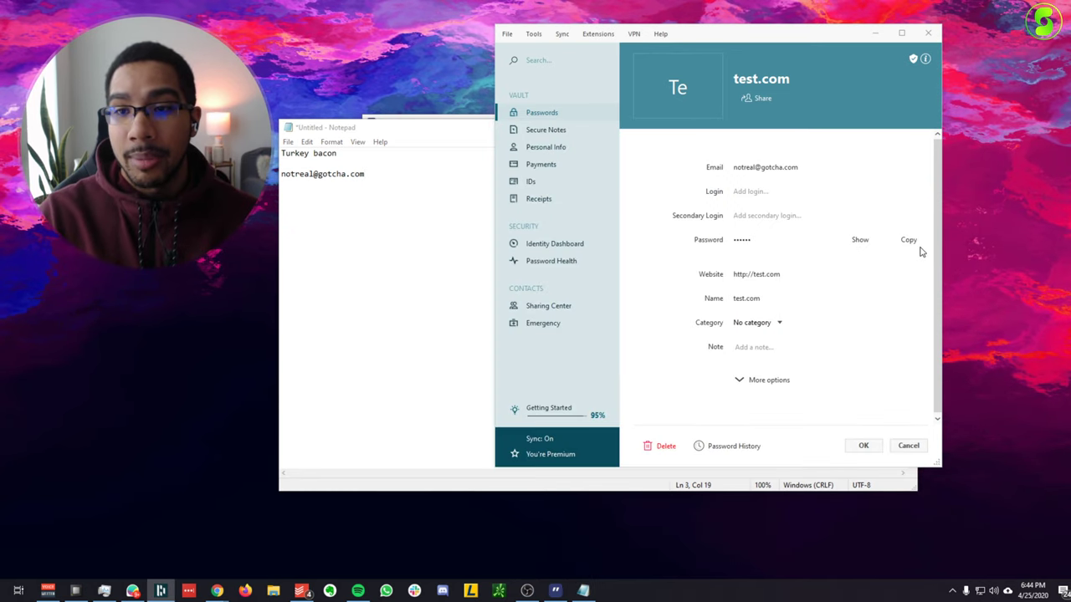
pyautogui.click(376, 176)
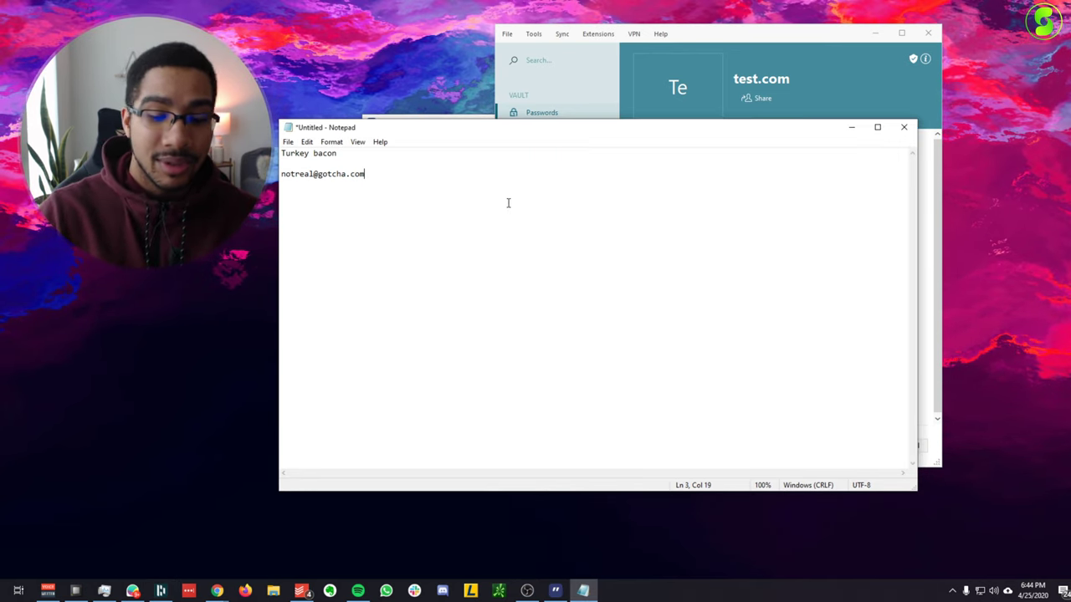
pyautogui.press('Return')
pyautogui.press('Return')
pyautogui.hotkey('ctrl', 'v')
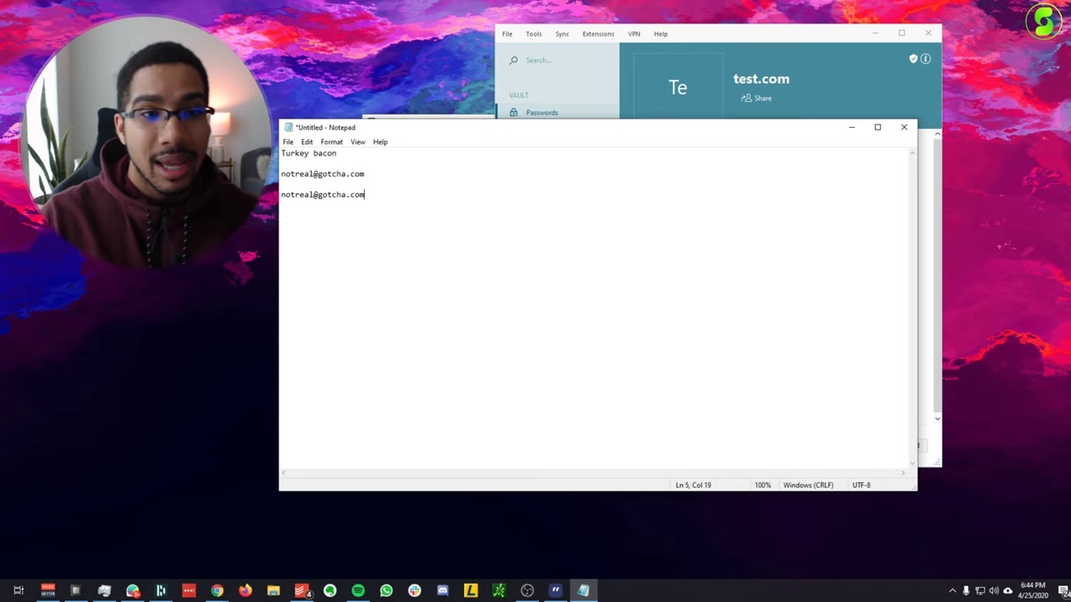
# - Copy the password of Dashlane's test.com entry and paste it on a new line at the end of the Notepad document
pyautogui.click(778, 44)
pyautogui.click(909, 241)
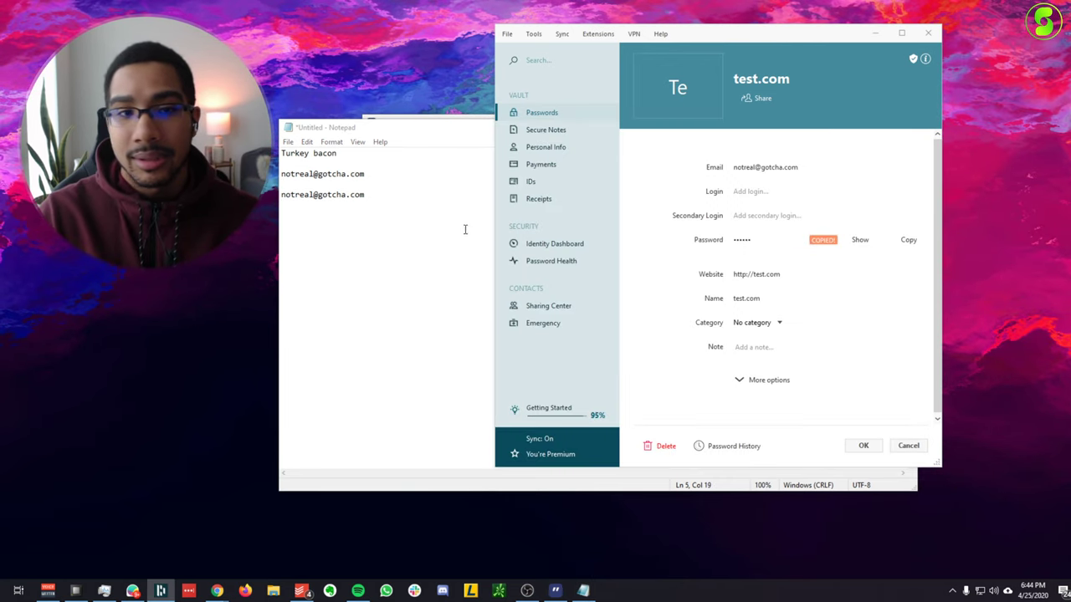
pyautogui.click(421, 210)
pyautogui.press('Return')
pyautogui.hotkey('ctrl', 'v')
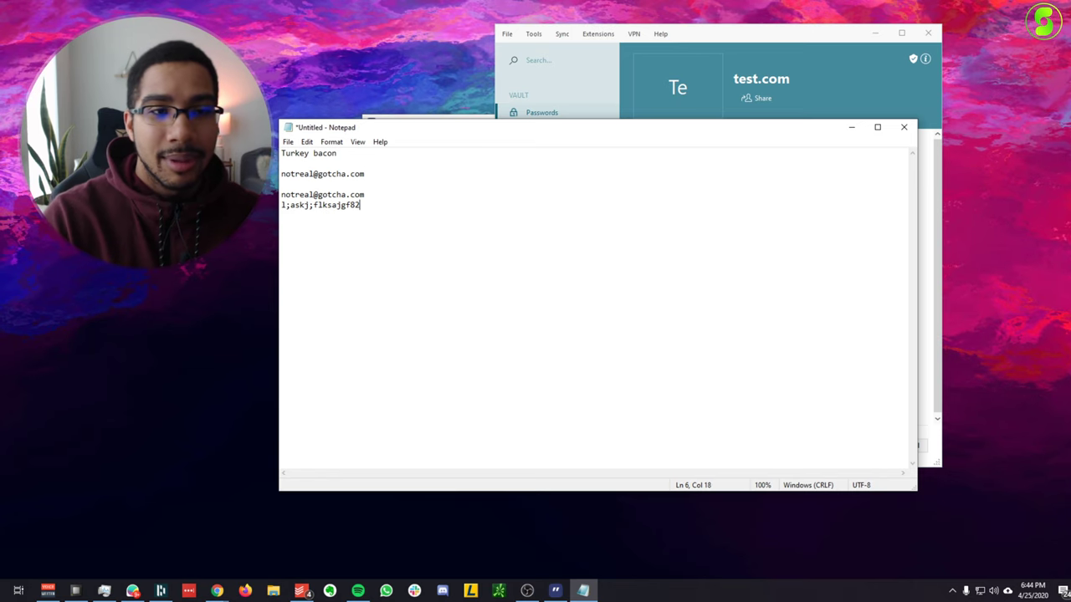
# - Open Ditto's clip list over the Dashlane window, check it for the copied email and password, and close the list
pyautogui.click(837, 42)
pyautogui.click(953, 590)
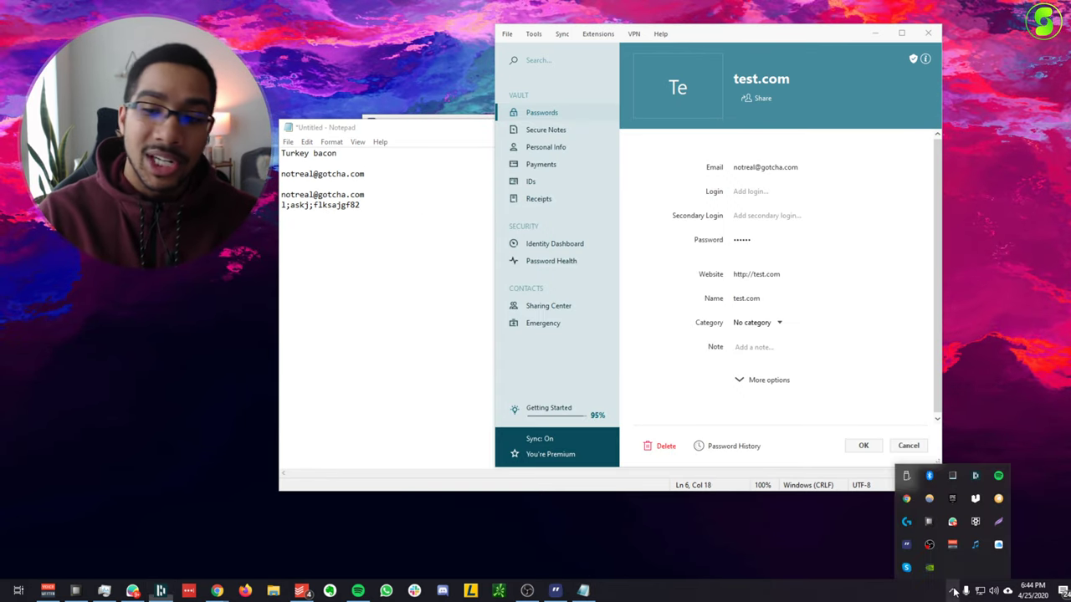
pyautogui.moveTo(909, 547)
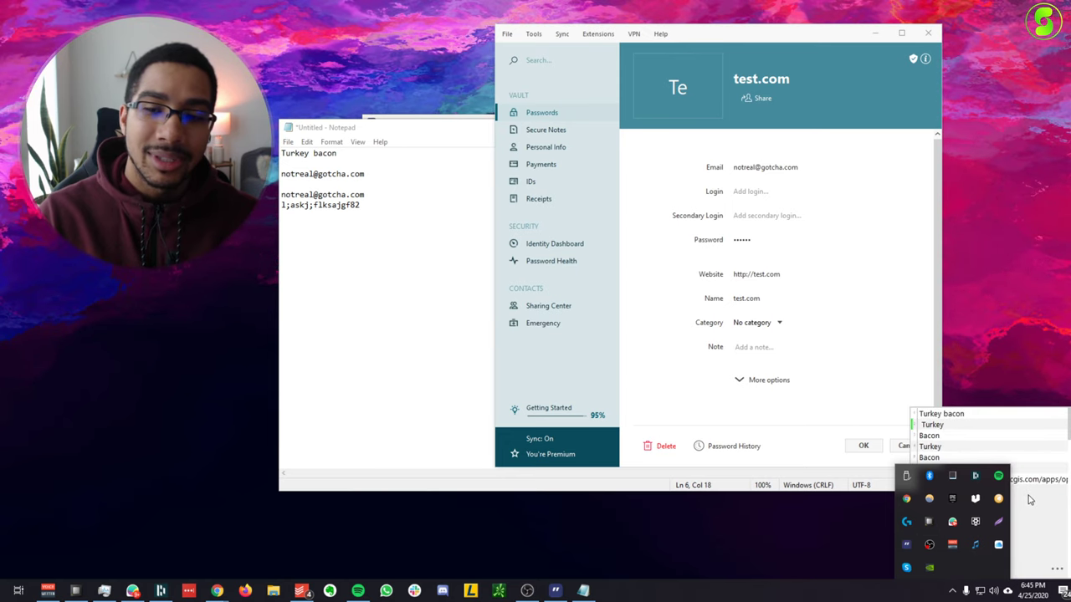
pyautogui.click(1030, 500)
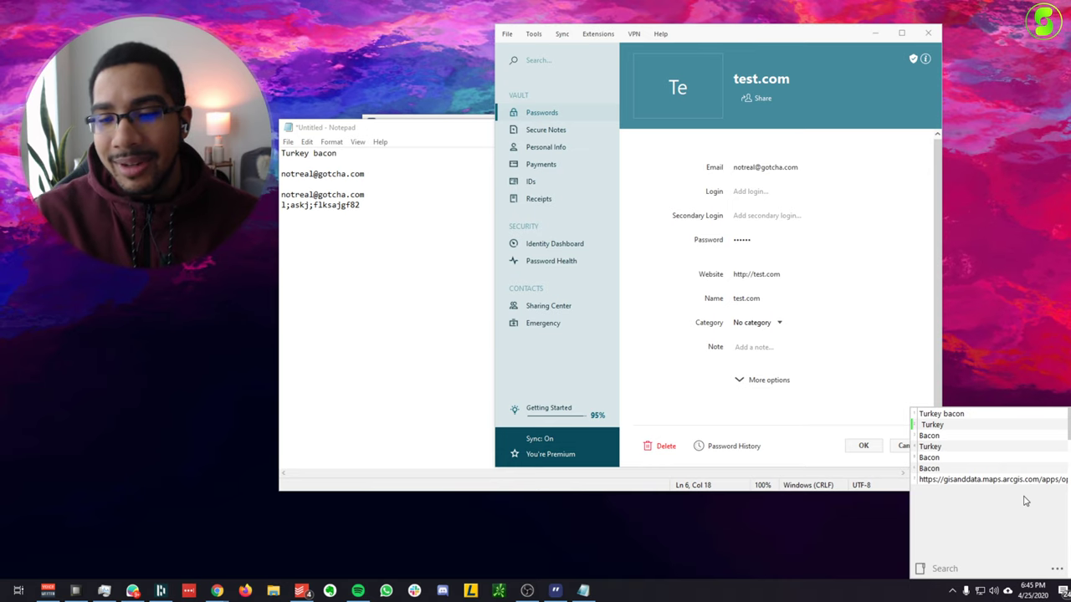
pyautogui.click(733, 38)
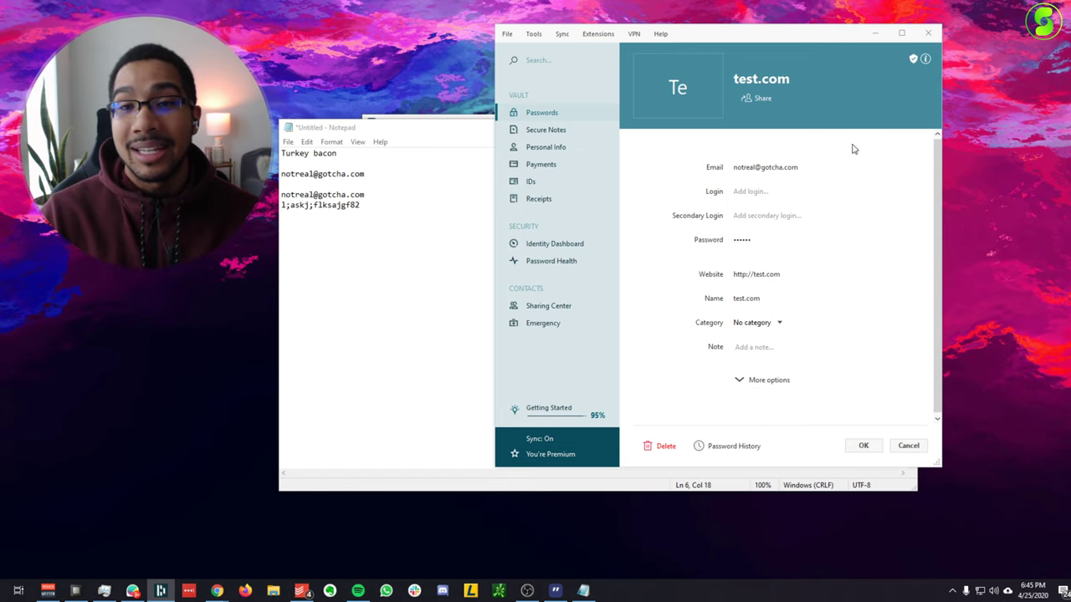
# - Minimize the Dashlane and Notepad windows to get back to Ditto's Options dialog
pyautogui.click(873, 34)
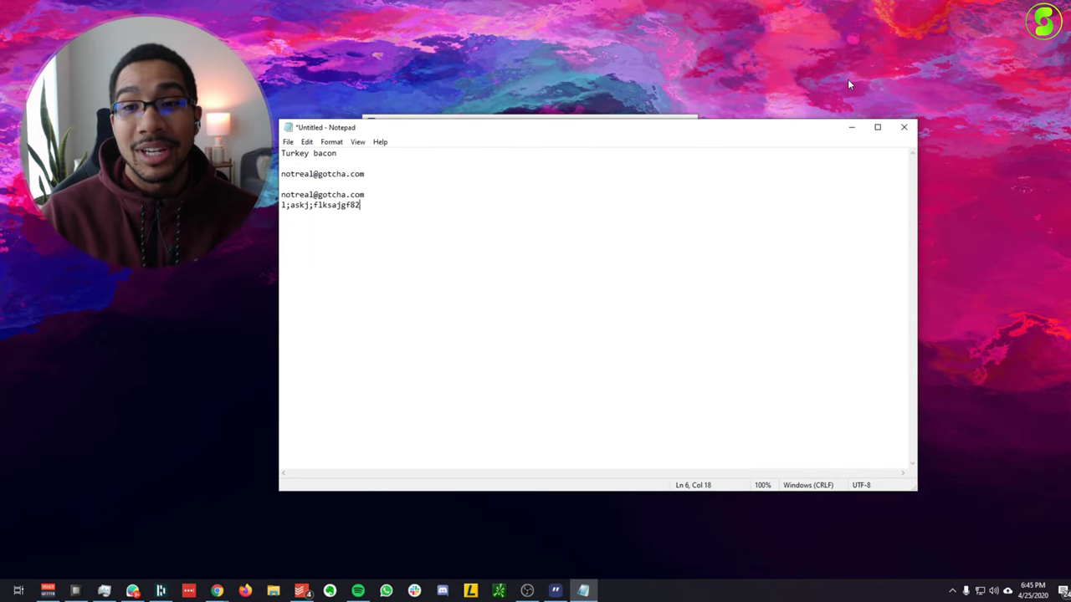
pyautogui.click(850, 127)
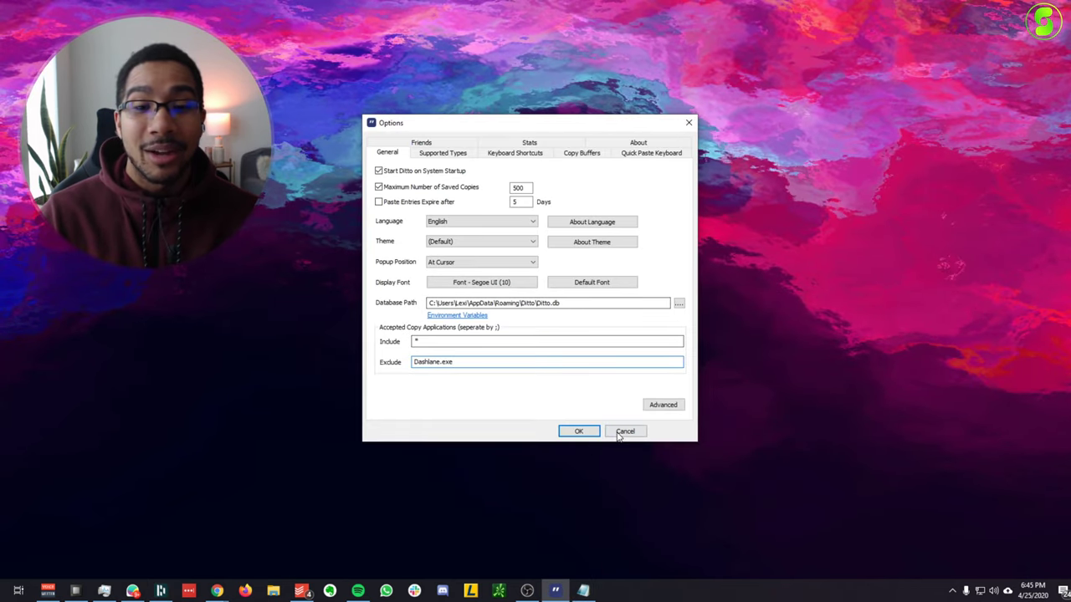